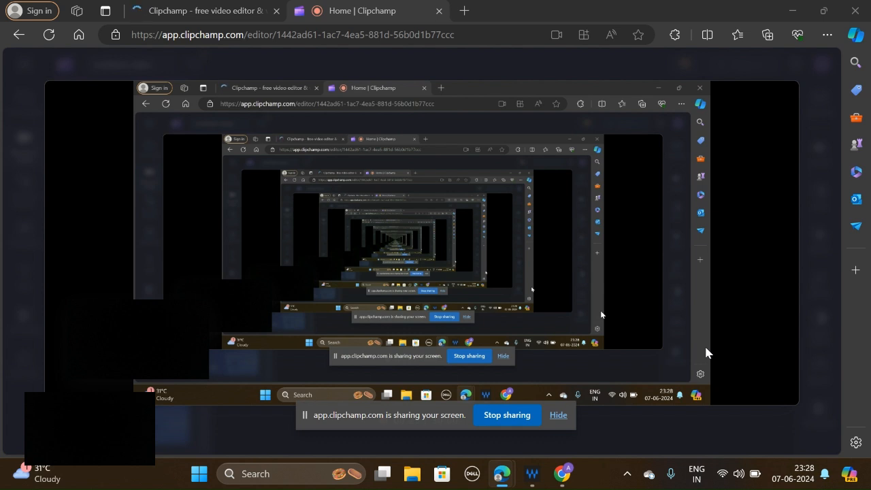
- Switch to the Azure portal in Chrome and start creating an Azure virtual machine from the Virtual machines page
{"action": "mouse_move", "coordinate": [700, 354]}
{"action": "mouse_move", "coordinate": [569, 475]}
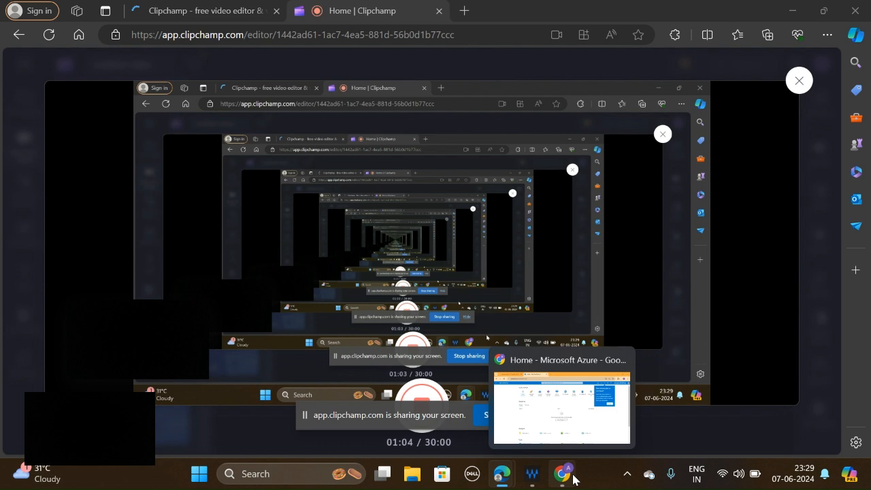
{"action": "left_click", "coordinate": [565, 412]}
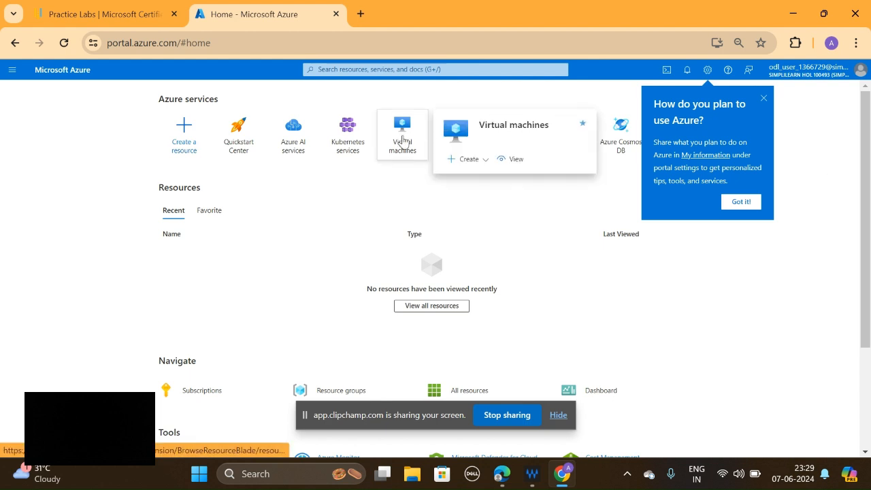
{"action": "left_click", "coordinate": [402, 141]}
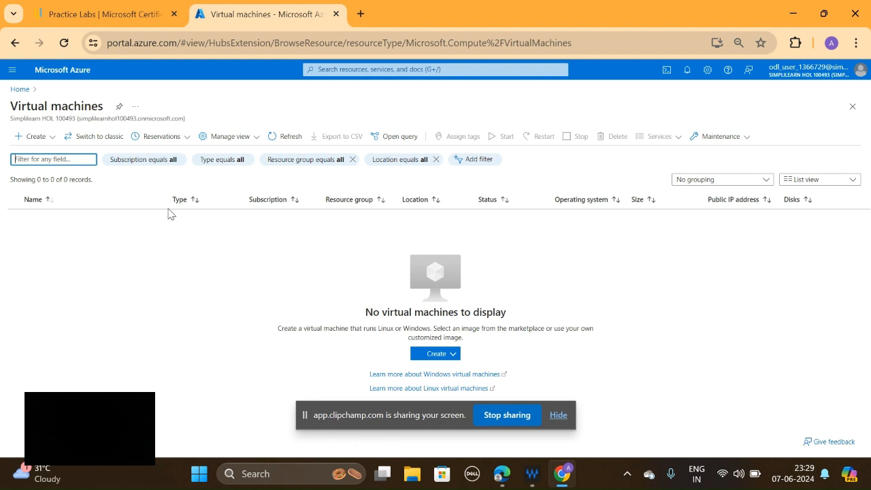
{"action": "left_click", "coordinate": [45, 138]}
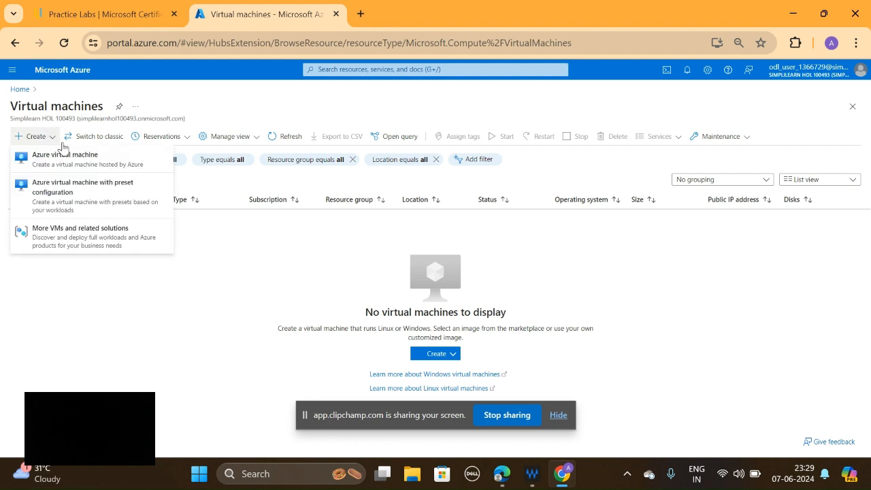
{"action": "left_click", "coordinate": [101, 164]}
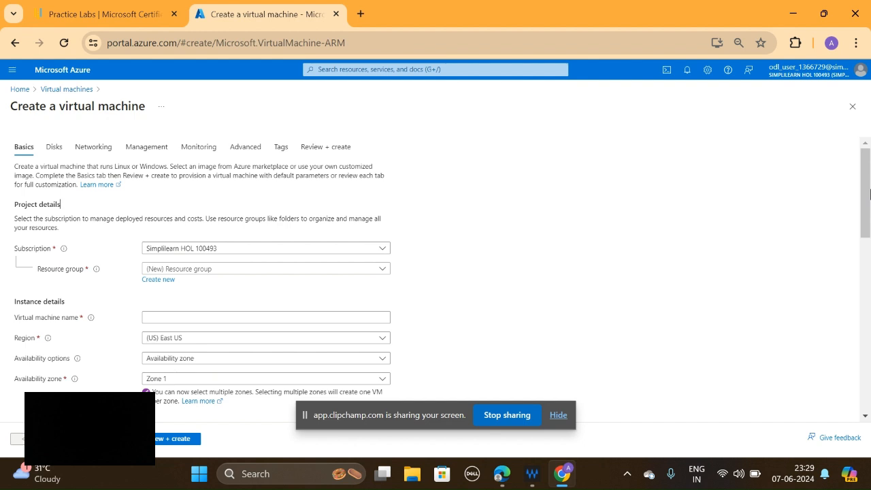
- Create a new resource group named az-linux-rg for the virtual machine
{"action": "mouse_move", "coordinate": [870, 194]}
{"action": "left_mouse_down"}
{"action": "mouse_move", "coordinate": [869, 231]}
{"action": "mouse_move", "coordinate": [869, 210]}
{"action": "left_mouse_up"}
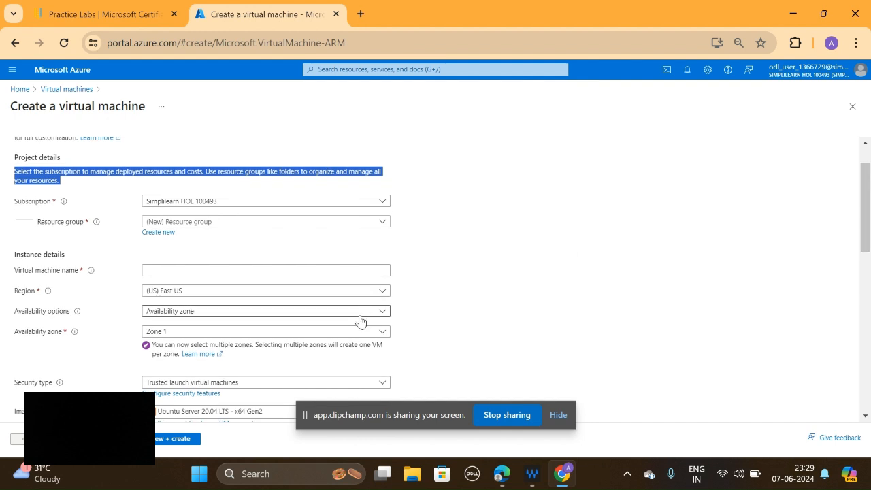
{"action": "left_click", "coordinate": [243, 223]}
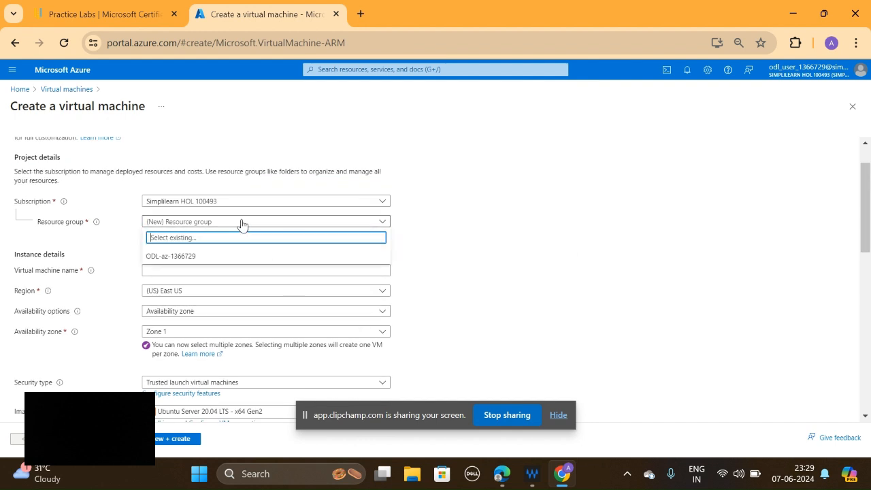
{"action": "left_click", "coordinate": [478, 255]}
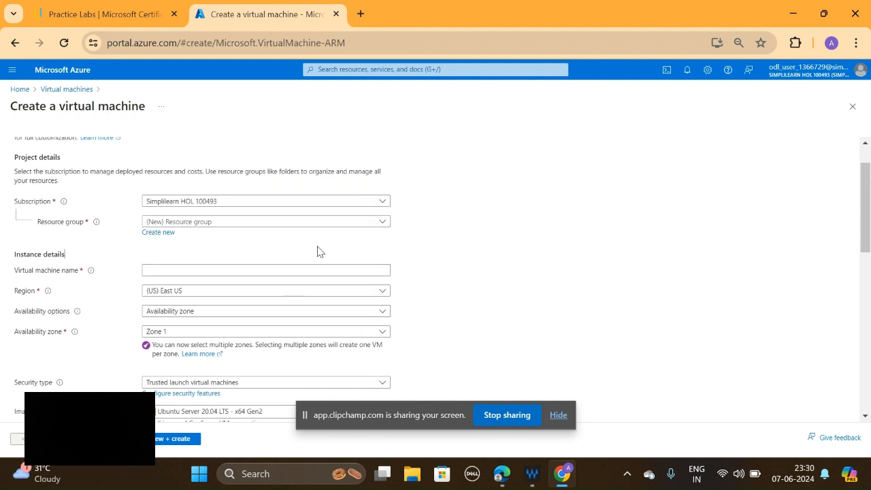
{"action": "left_click", "coordinate": [161, 233]}
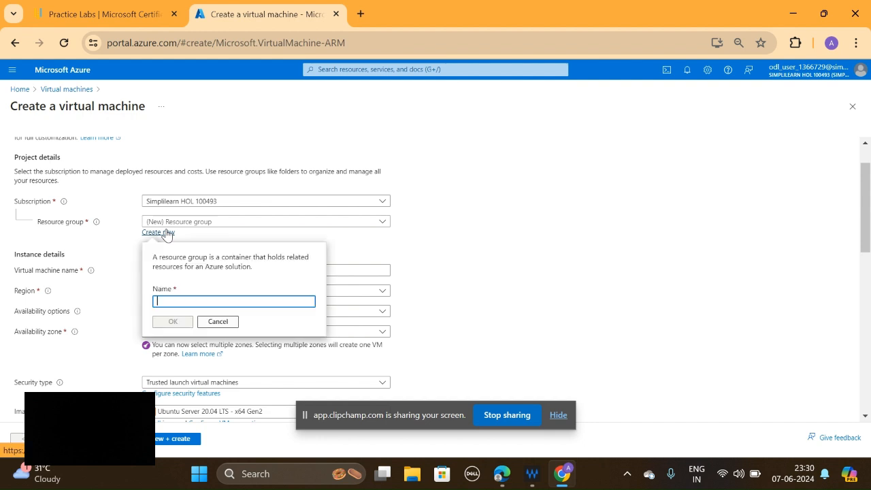
{"action": "left_click", "coordinate": [219, 300]}
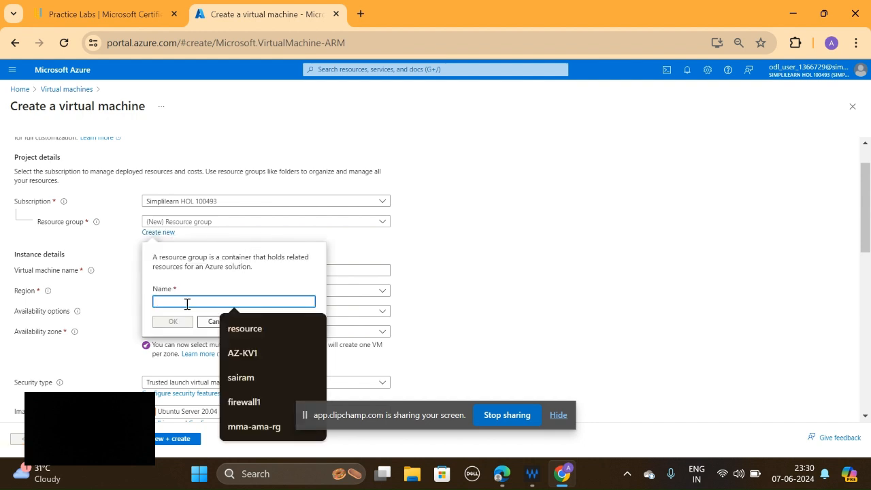
{"action": "type", "text": "az"}
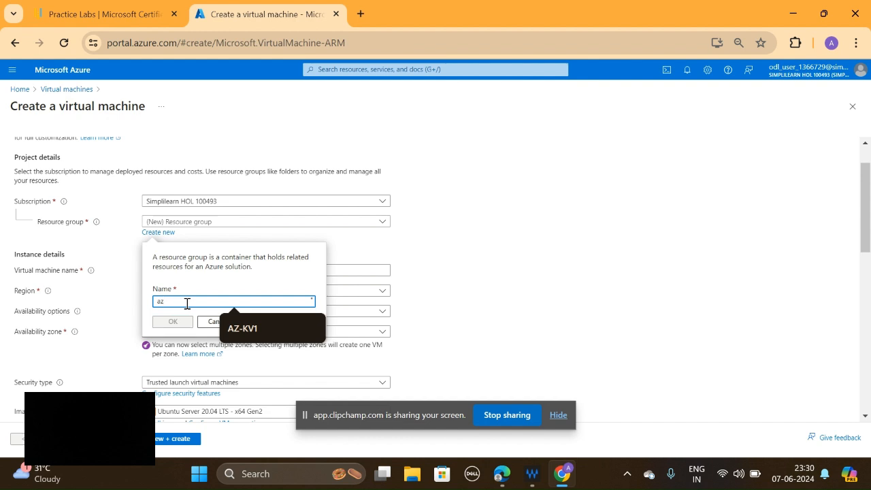
{"action": "type", "text": "-linu"}
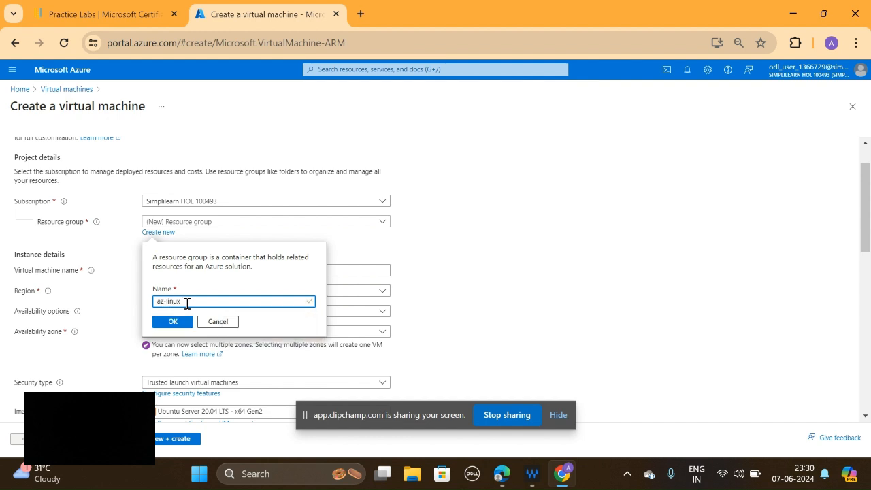
{"action": "type", "text": "x-rg"}
{"action": "left_click", "coordinate": [173, 321]}
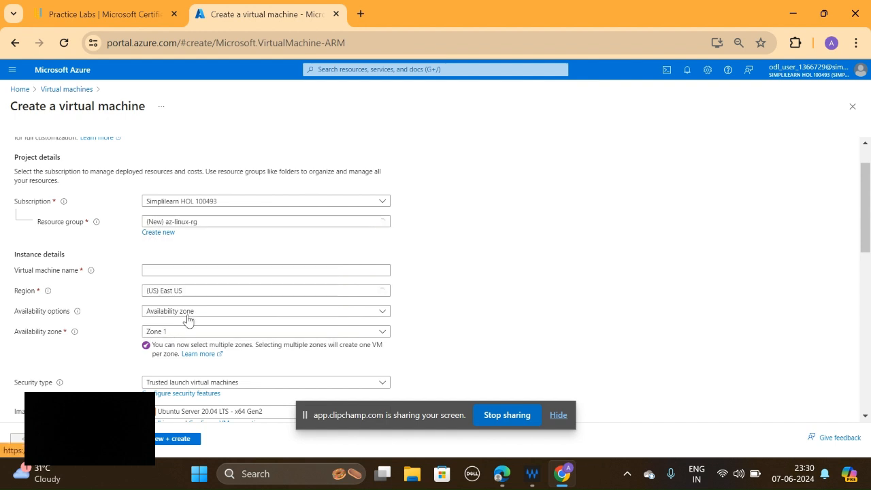
- Name the virtual machine cloudwithankitalinuxvm
{"action": "left_click", "coordinate": [191, 268]}
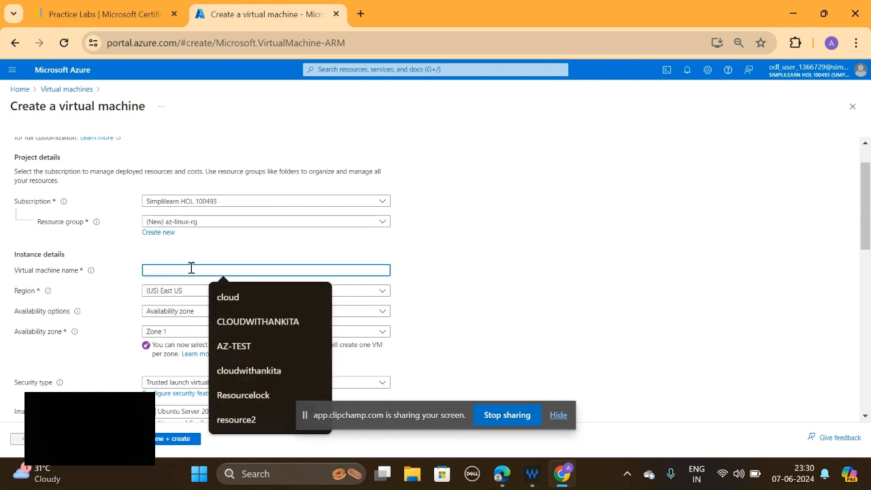
{"action": "type", "text": "clo"}
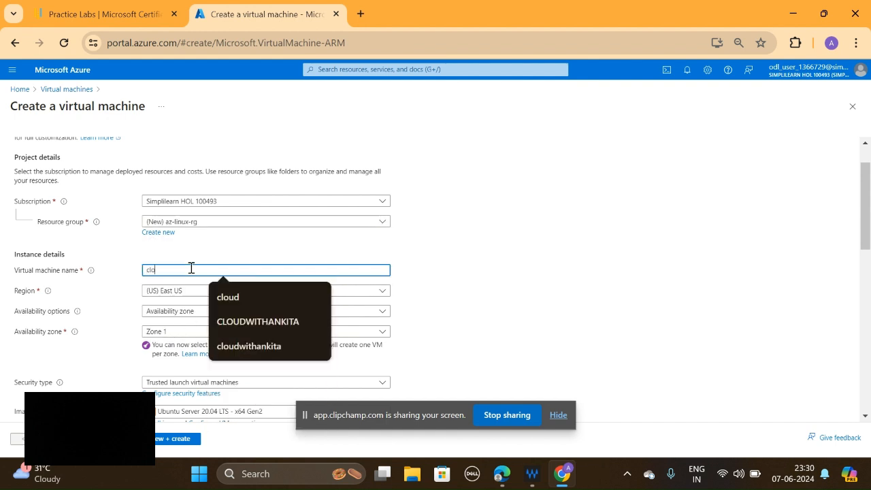
{"action": "type", "text": "udwithankit"}
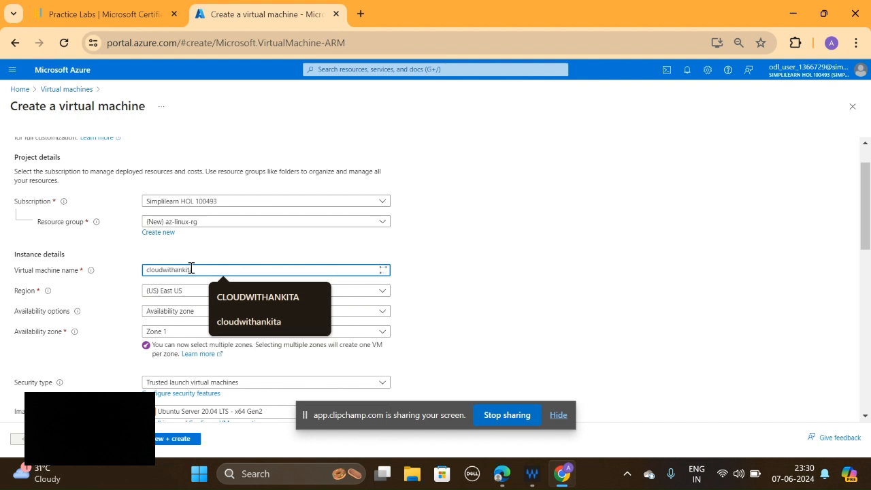
{"action": "type", "text": "-linux"}
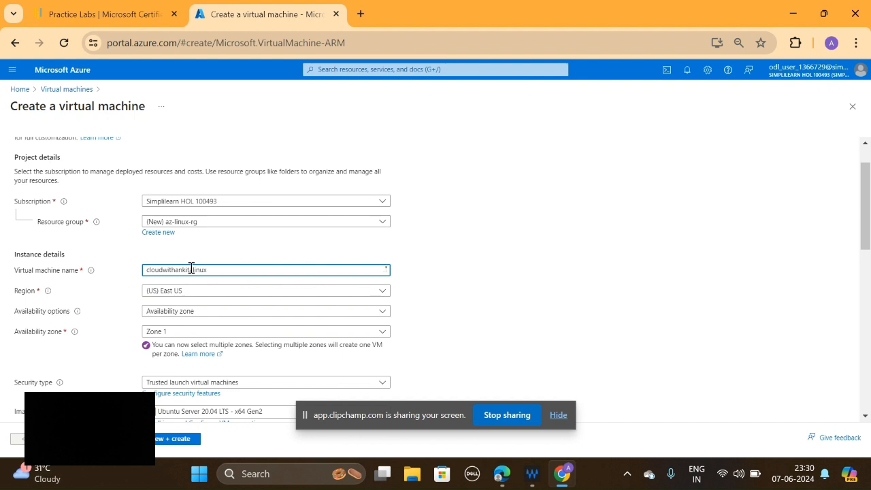
{"action": "type", "text": "vm"}
- Set the virtual machine's availability options to No infrastructure redundancy required
{"action": "left_click", "coordinate": [204, 332]}
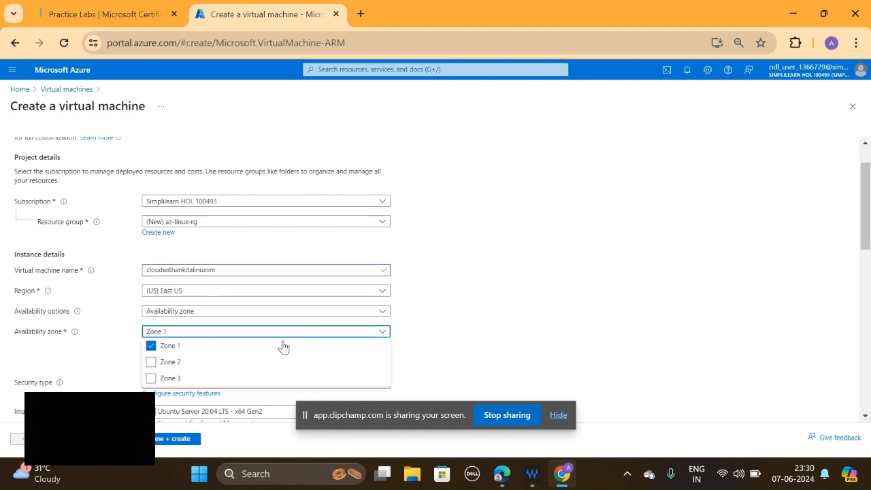
{"action": "left_click", "coordinate": [486, 340]}
{"action": "left_click", "coordinate": [209, 313]}
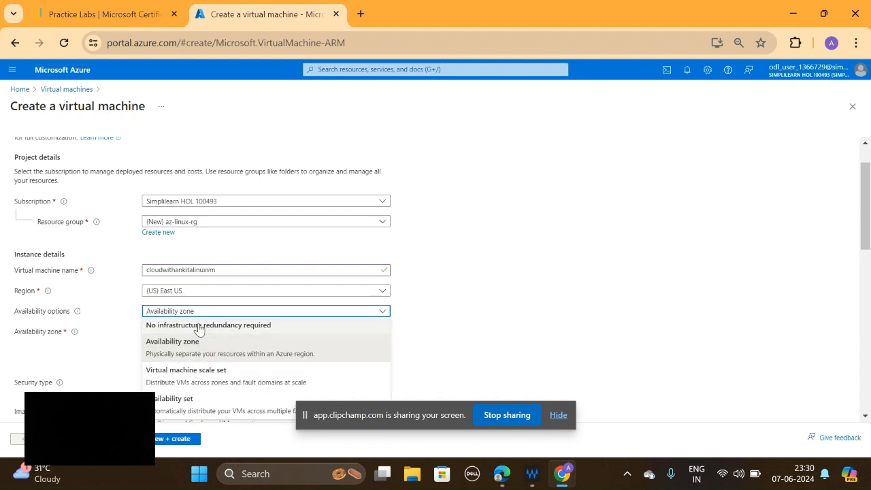
{"action": "left_click", "coordinate": [198, 326]}
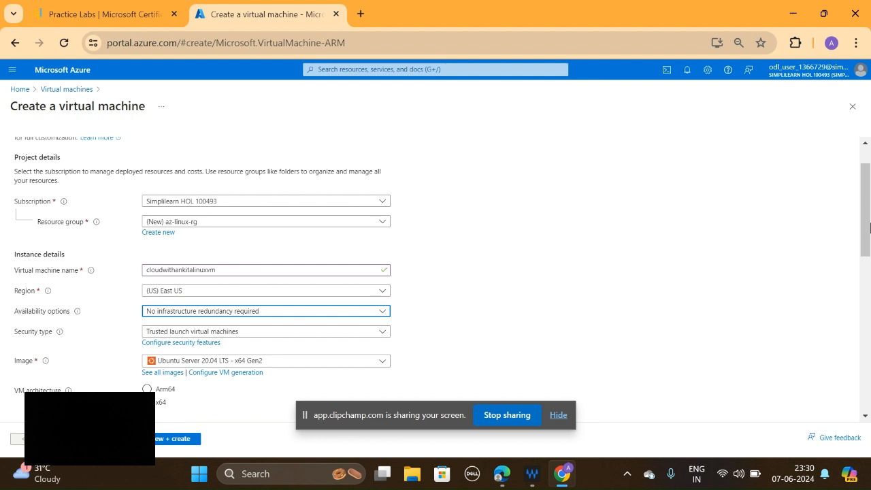
- Examine the Linux and Windows operating system images offered for the virtual machine
{"action": "left_click_drag", "start_coordinate": [870, 228], "coordinate": [870, 264]}
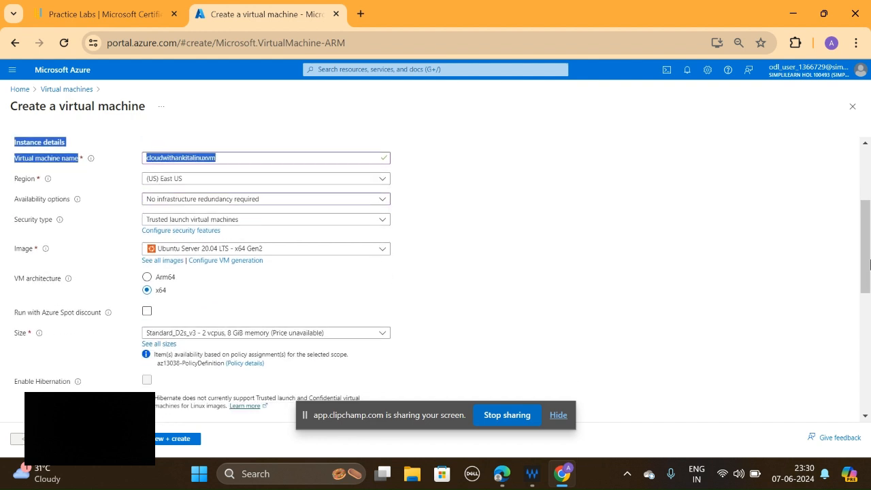
{"action": "left_click", "coordinate": [534, 293]}
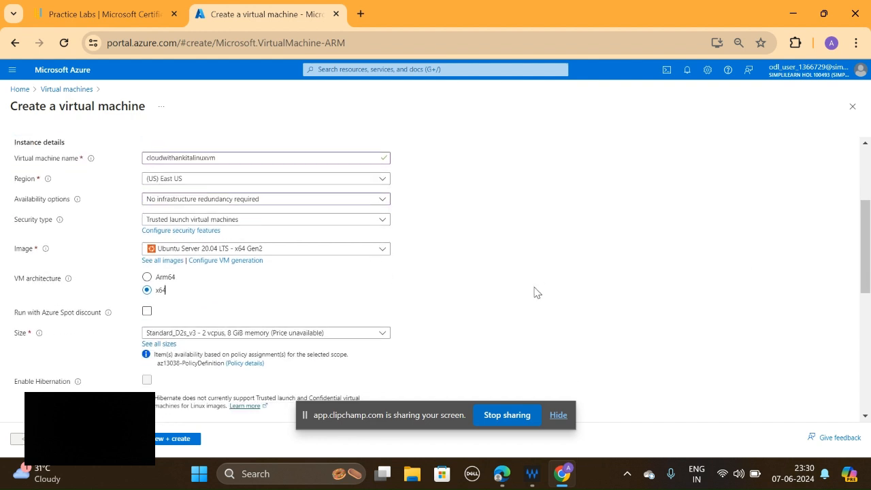
{"action": "left_click", "coordinate": [194, 250]}
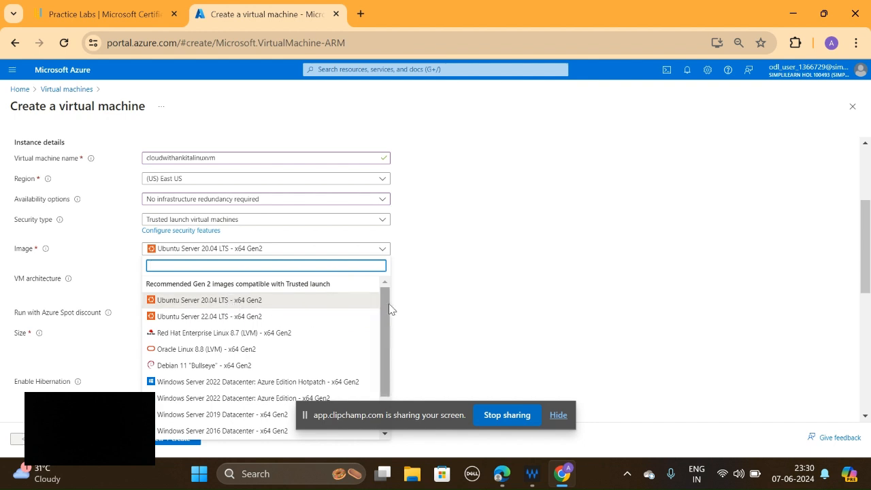
{"action": "left_click_drag", "start_coordinate": [385, 305], "coordinate": [387, 319]}
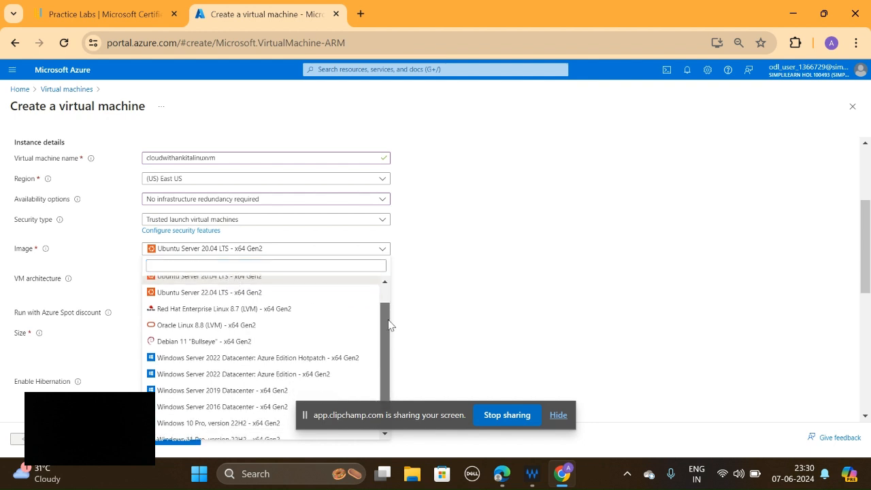
{"action": "scroll", "coordinate": [387, 307], "scroll_direction": "up", "scroll_amount": 1}
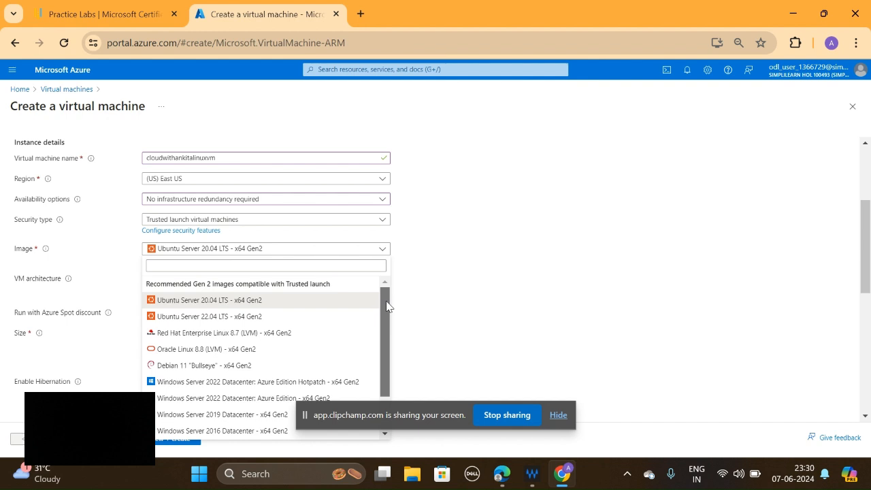
{"action": "scroll", "coordinate": [389, 316], "scroll_direction": "down", "scroll_amount": 1}
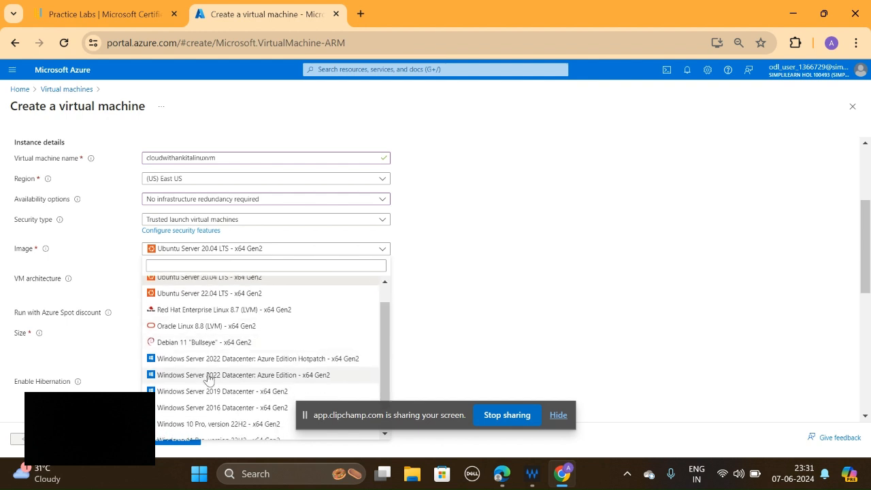
{"action": "scroll", "coordinate": [385, 358], "scroll_direction": "down", "scroll_amount": 1}
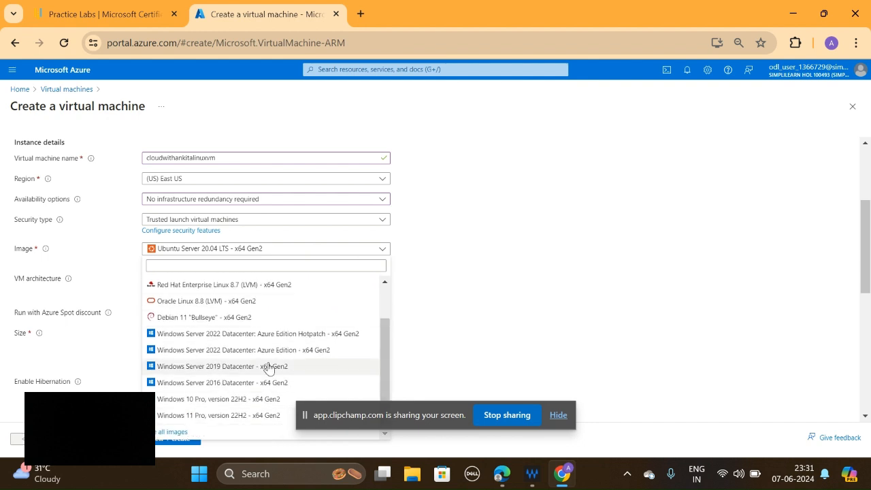
{"action": "left_click", "coordinate": [472, 283]}
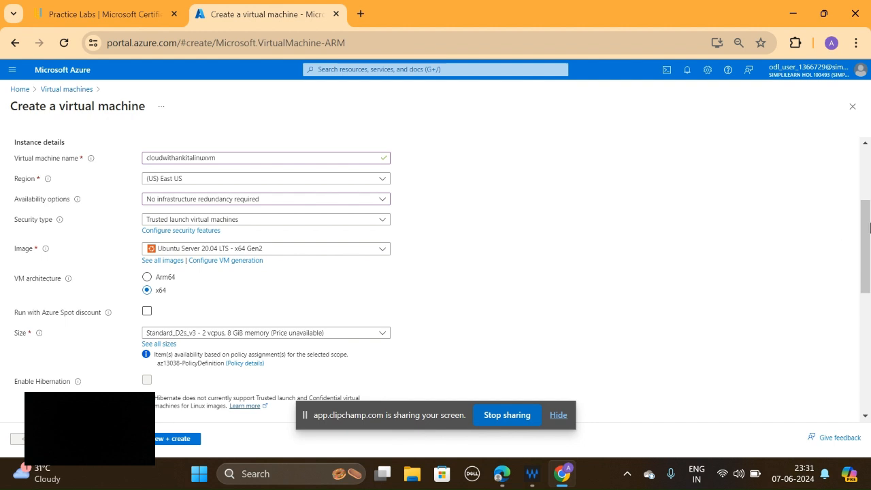
- Open the full list of VM sizes and select DS1_v2 among the sizes most used by Azure users
{"action": "mouse_move", "coordinate": [870, 229]}
{"action": "left_mouse_down"}
{"action": "mouse_move", "coordinate": [870, 176]}
{"action": "mouse_move", "coordinate": [870, 217]}
{"action": "left_mouse_up"}
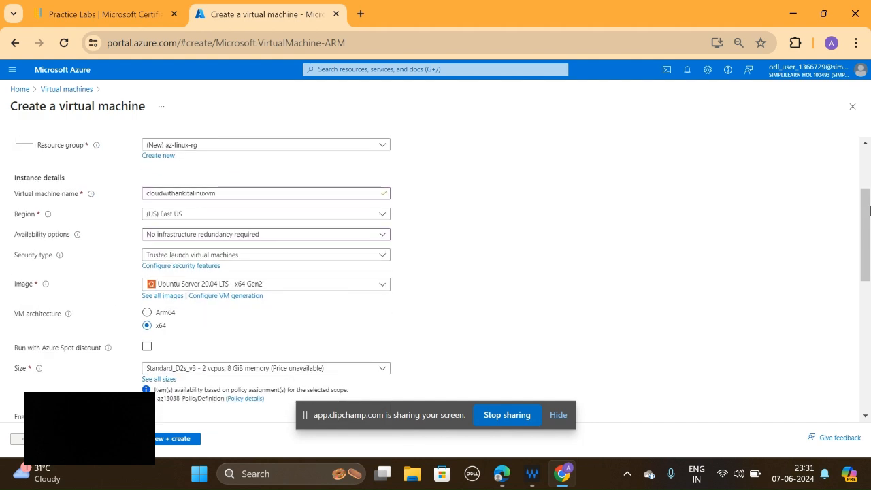
{"action": "left_click_drag", "start_coordinate": [869, 211], "coordinate": [869, 245]}
{"action": "left_click", "coordinate": [529, 207]}
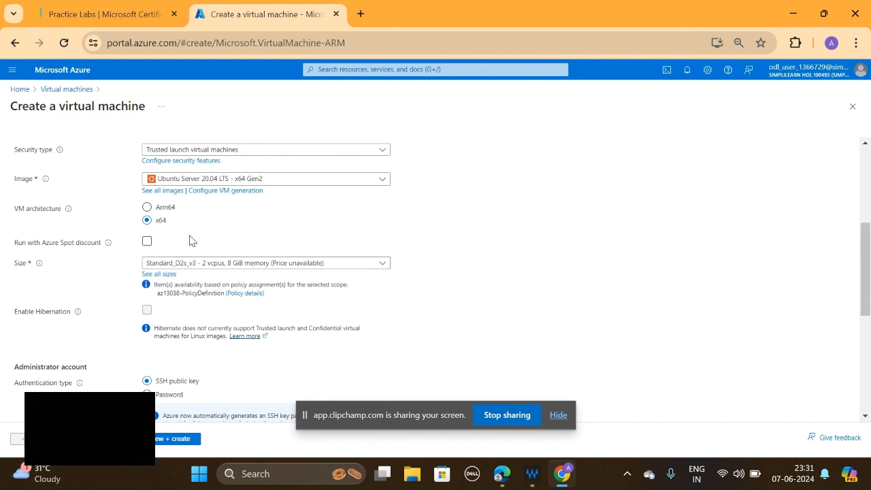
{"action": "left_click", "coordinate": [219, 267]}
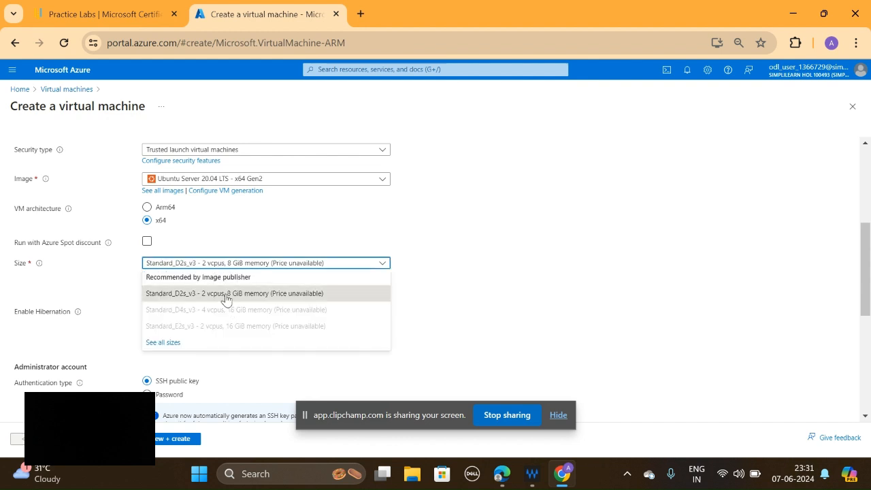
{"action": "left_click", "coordinate": [167, 353]}
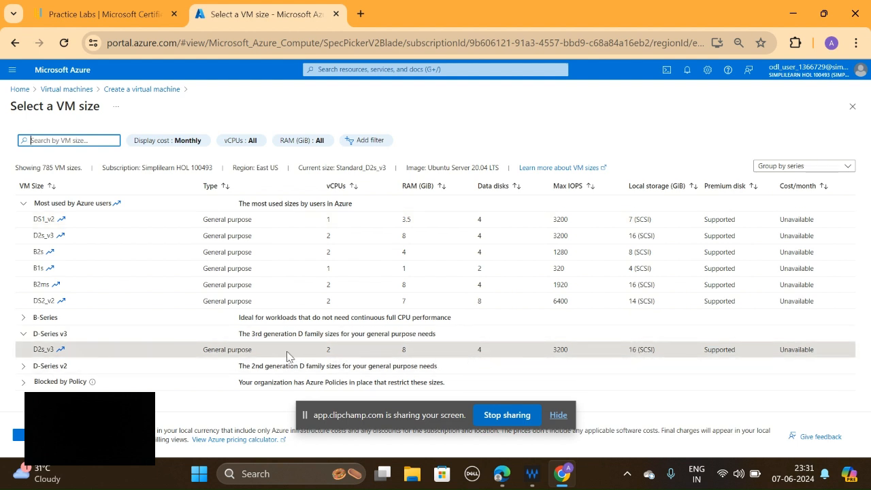
{"action": "left_click", "coordinate": [57, 225]}
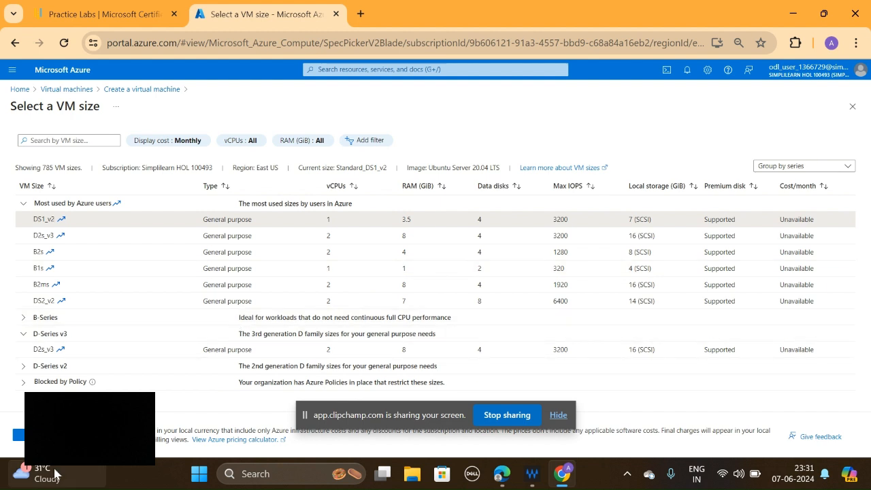
- Expand the B-Series and D-Series v2 size groups for comparison and confirm DS1_v2 as the virtual machine size
{"action": "left_click", "coordinate": [23, 317]}
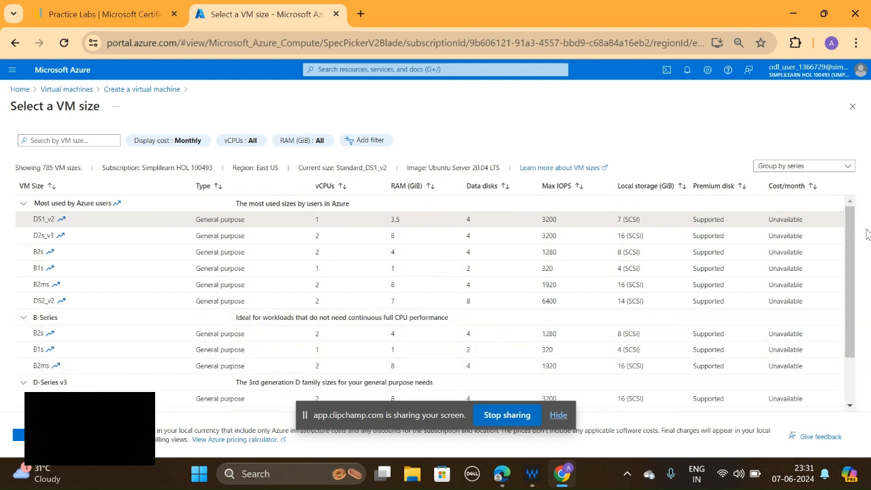
{"action": "left_click_drag", "start_coordinate": [850, 234], "coordinate": [861, 287]}
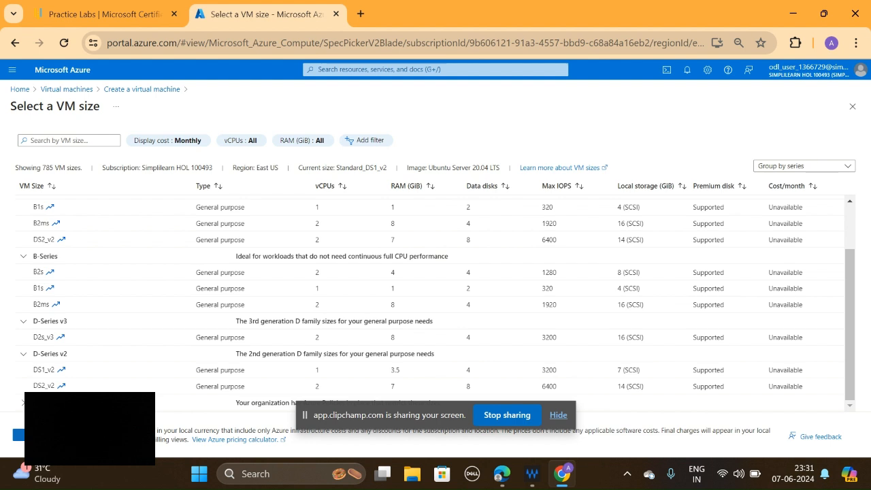
{"action": "left_click", "coordinate": [19, 434]}
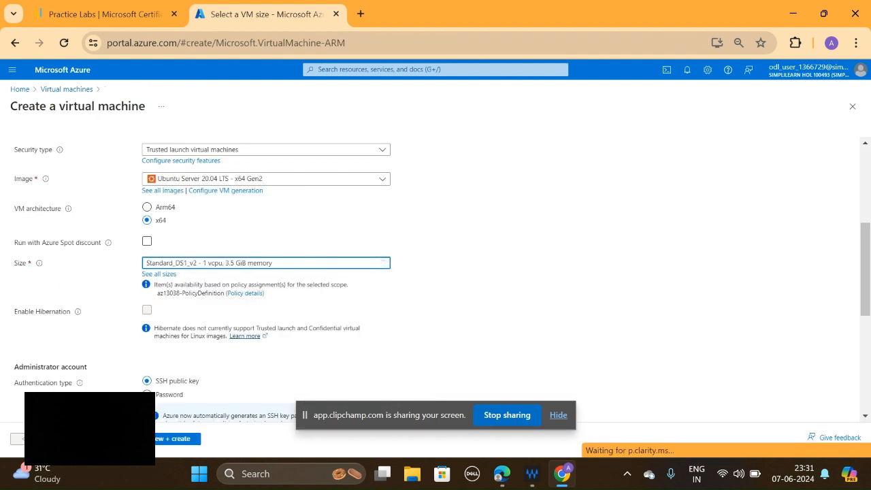
- Examine the Enable Hibernation explanation and the administrator account's authentication options
{"action": "left_click_drag", "start_coordinate": [869, 253], "coordinate": [870, 267]}
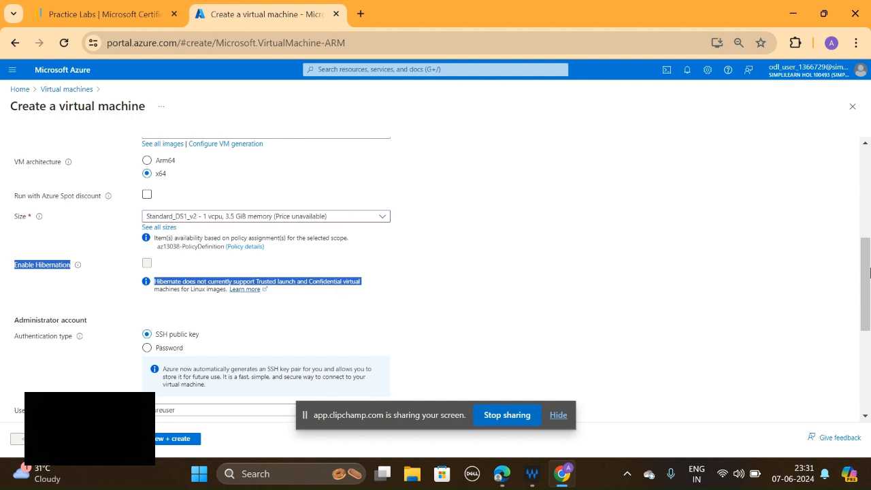
{"action": "left_click", "coordinate": [478, 269]}
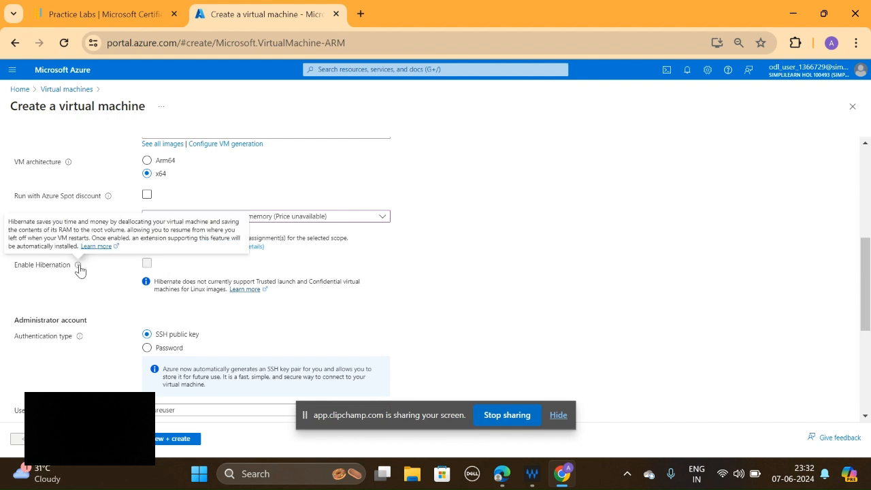
{"action": "mouse_move", "coordinate": [76, 267]}
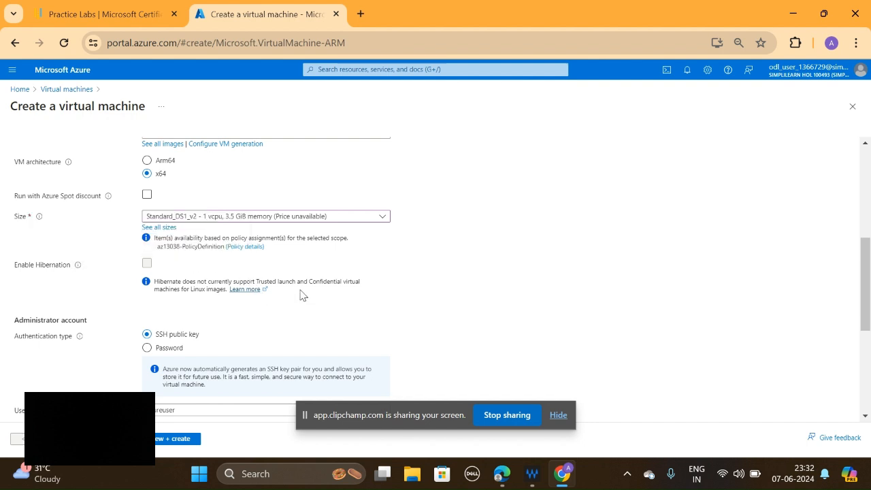
{"action": "left_click_drag", "start_coordinate": [863, 306], "coordinate": [866, 317]}
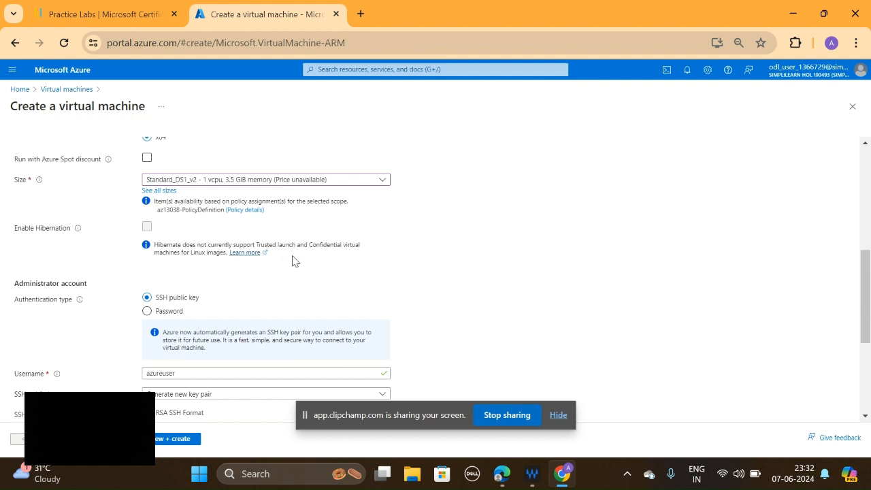
{"action": "mouse_move", "coordinate": [868, 281]}
{"action": "left_mouse_down"}
{"action": "mouse_move", "coordinate": [869, 301]}
{"action": "mouse_move", "coordinate": [869, 290]}
{"action": "left_mouse_up"}
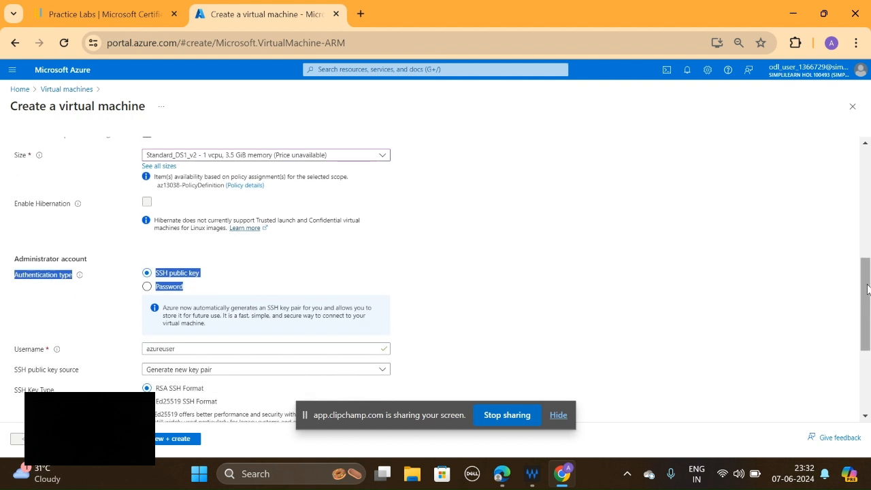
{"action": "left_click", "coordinate": [66, 238]}
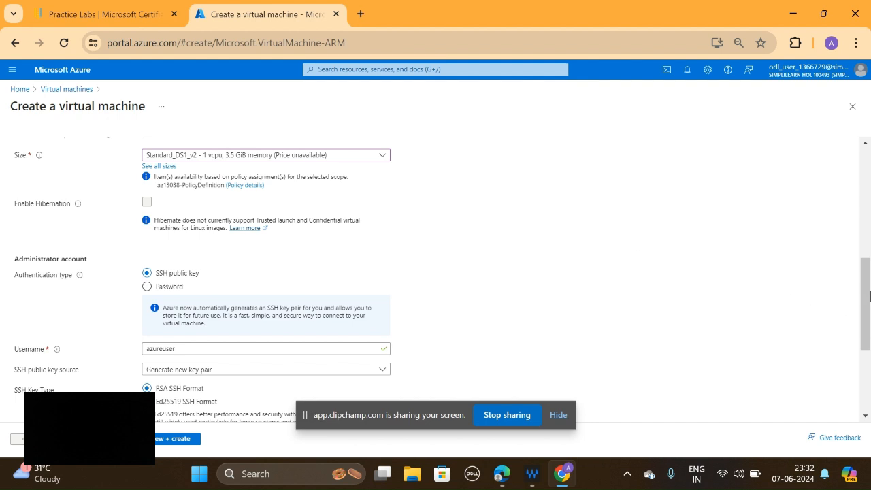
{"action": "left_click_drag", "start_coordinate": [870, 297], "coordinate": [870, 331]}
{"action": "left_click", "coordinate": [500, 172]}
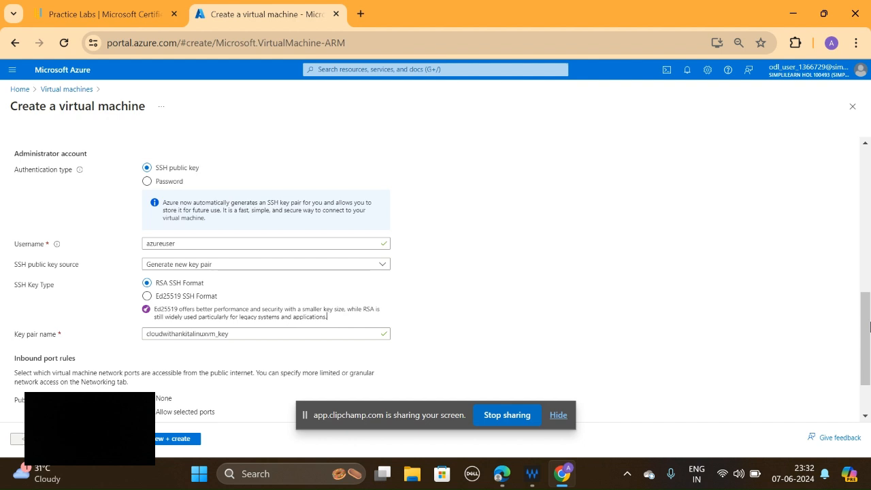
- Review the SSH public key source choices and inbound port rules, and proceed to the disk settings
{"action": "left_click_drag", "start_coordinate": [869, 291], "coordinate": [868, 345]}
{"action": "left_click", "coordinate": [536, 296]}
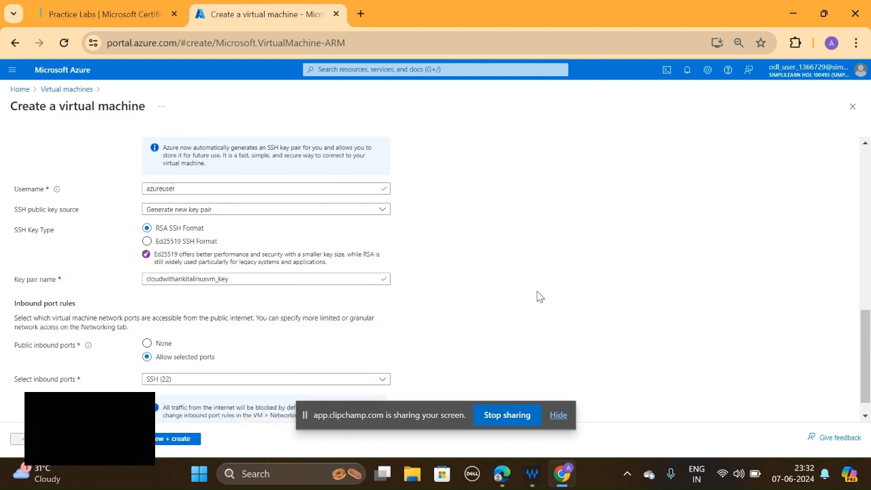
{"action": "left_click", "coordinate": [218, 216]}
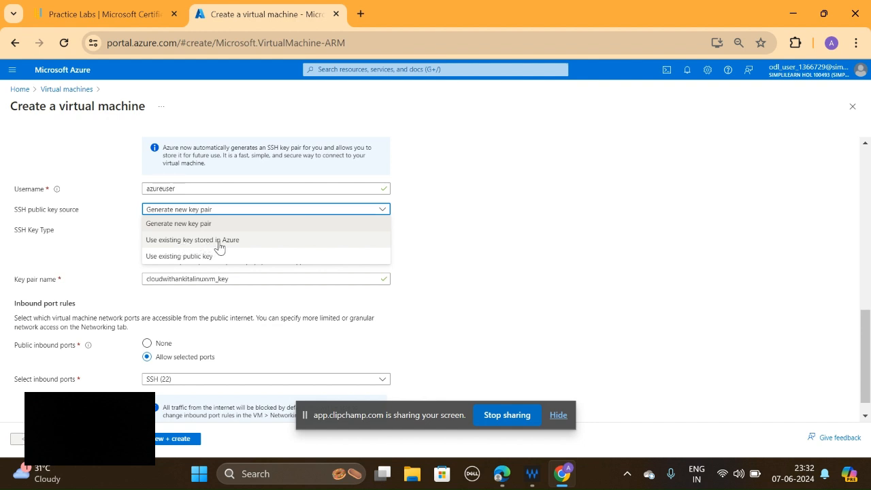
{"action": "left_click", "coordinate": [566, 226]}
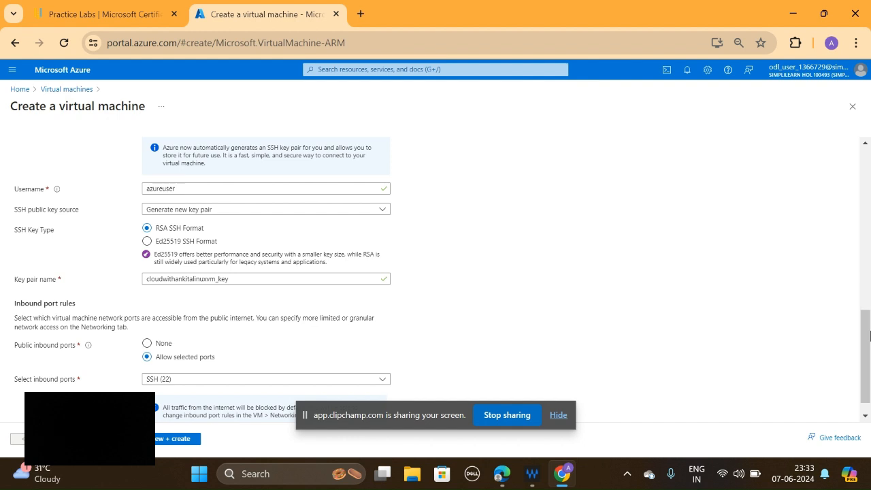
{"action": "scroll", "coordinate": [734, 343], "scroll_direction": "down", "scroll_amount": 2}
{"action": "left_click_drag", "start_coordinate": [742, 342], "coordinate": [728, 334]}
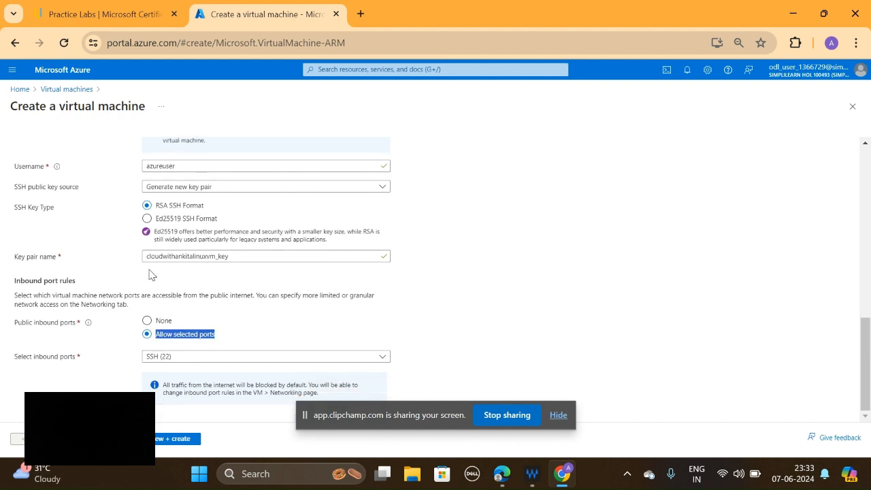
{"action": "left_click", "coordinate": [254, 326]}
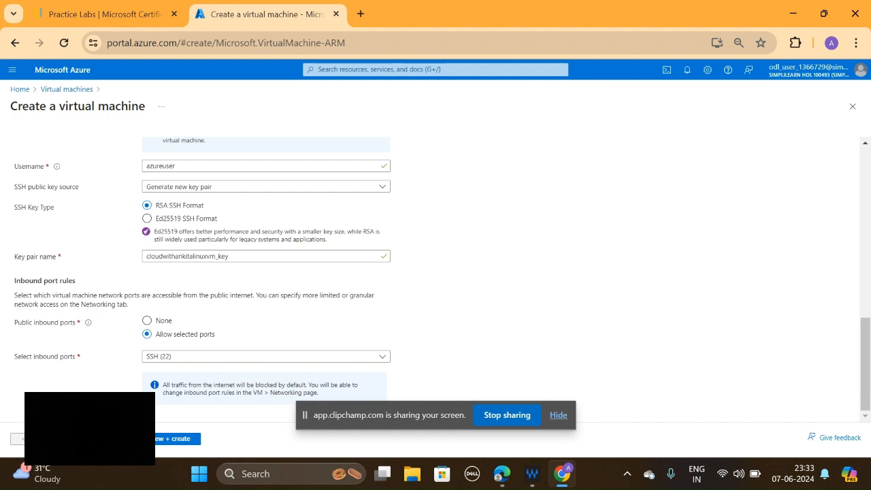
{"action": "left_click", "coordinate": [102, 438]}
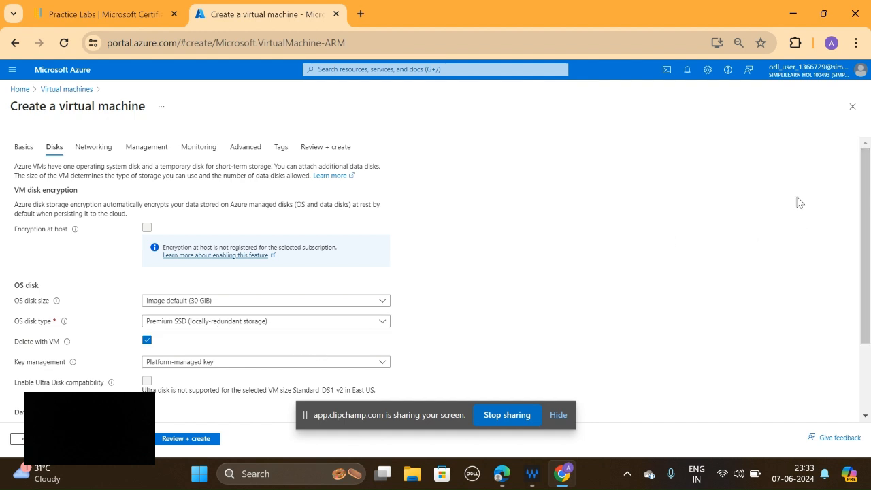
- Read the VM disk encryption description and look over the OS disk settings
{"action": "triple_click", "coordinate": [63, 203]}
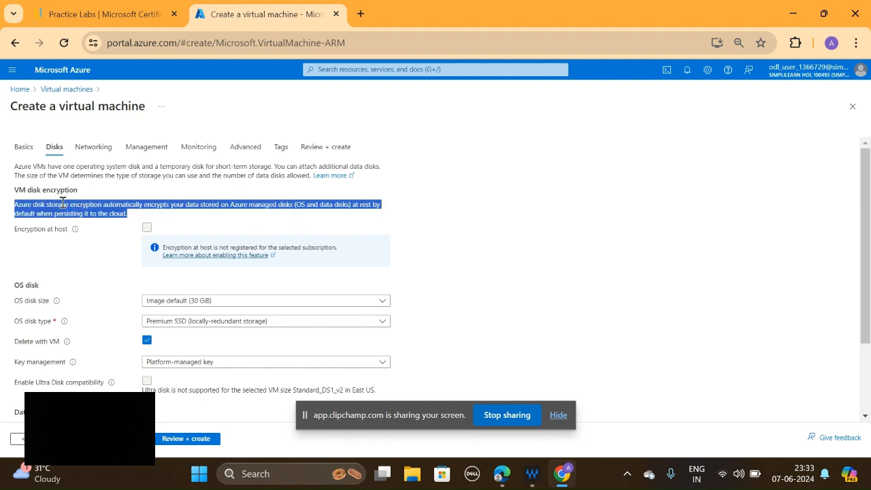
{"action": "double_click", "coordinate": [120, 205]}
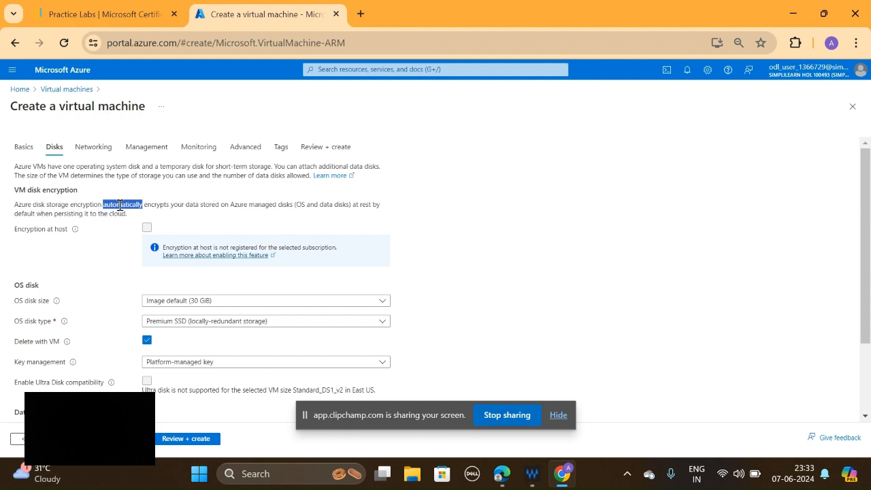
{"action": "left_click", "coordinate": [182, 219]}
{"action": "left_click_drag", "start_coordinate": [869, 283], "coordinate": [869, 310]}
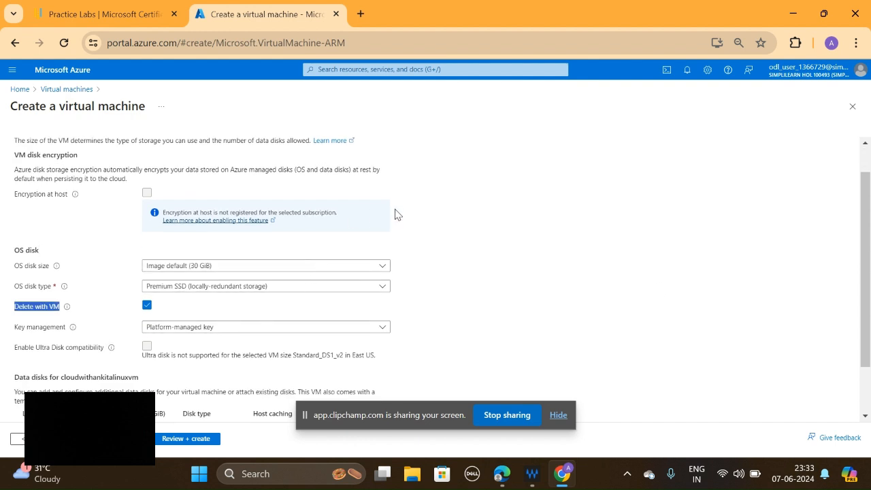
{"action": "left_click", "coordinate": [485, 236]}
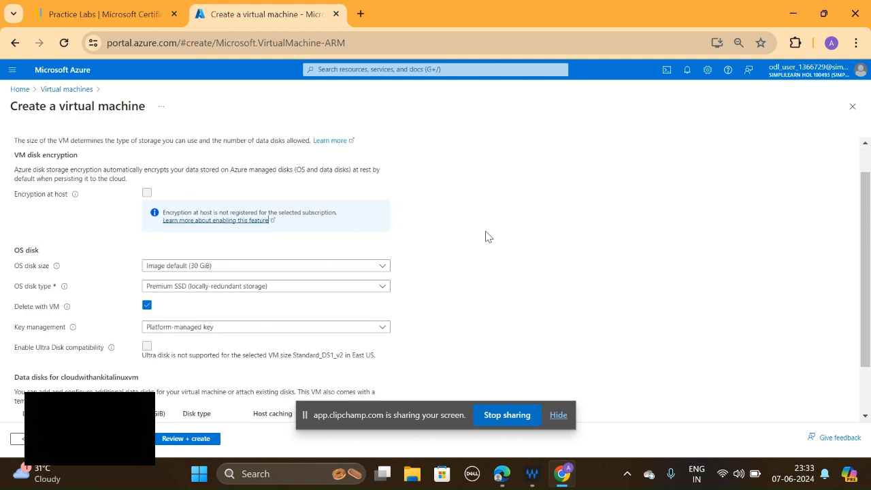
- Compare the OS disk types and set the OS disk to Standard HDD with locally-redundant storage
{"action": "left_click", "coordinate": [212, 291]}
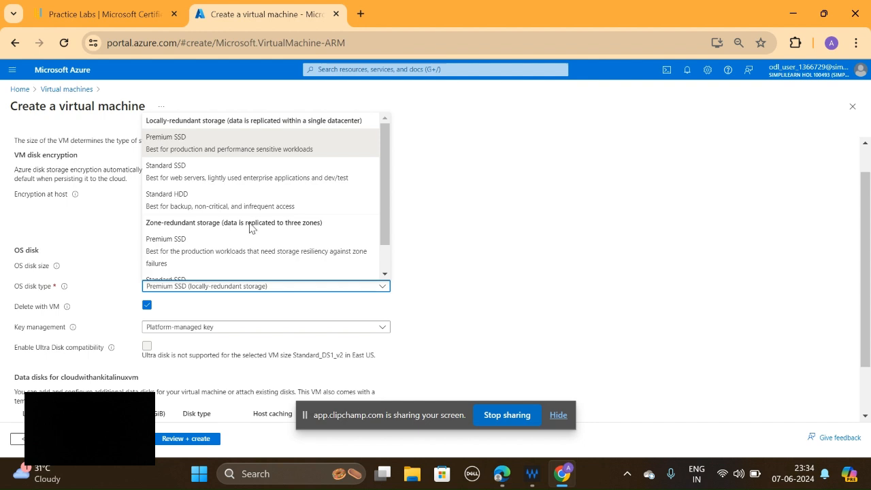
{"action": "left_click_drag", "start_coordinate": [381, 219], "coordinate": [389, 249]}
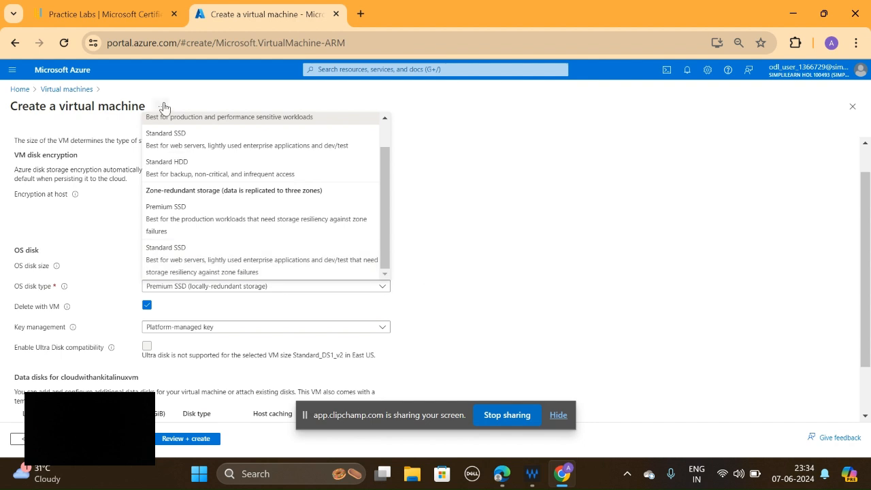
{"action": "scroll", "coordinate": [382, 130], "scroll_direction": "up", "scroll_amount": 2}
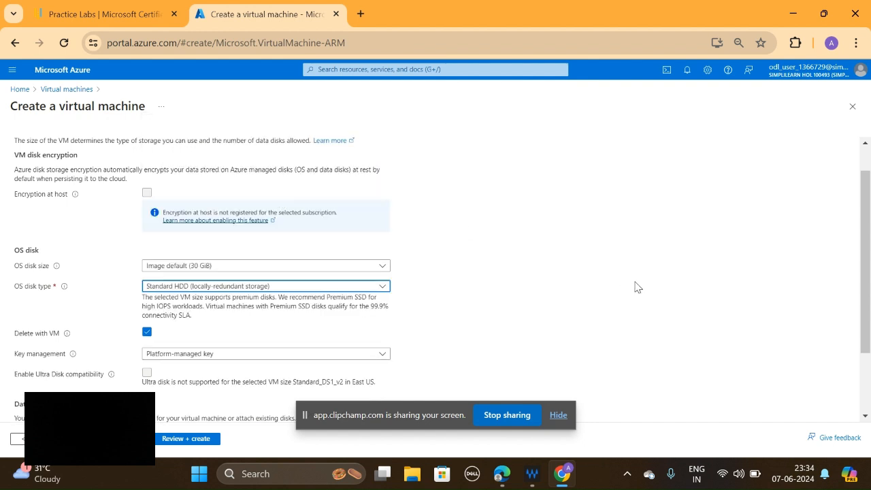
- Review the remaining OS disk and data disk options, and proceed to the networking settings
{"action": "left_click_drag", "start_coordinate": [869, 281], "coordinate": [870, 330]}
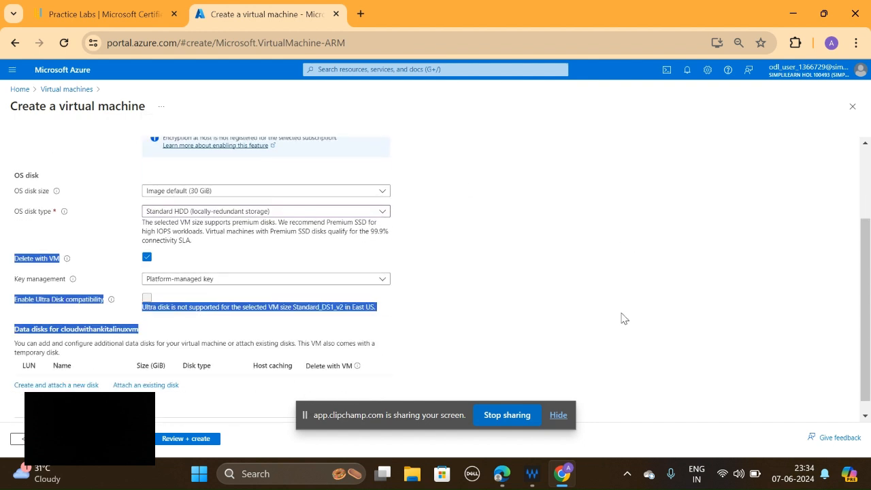
{"action": "left_click", "coordinate": [583, 320]}
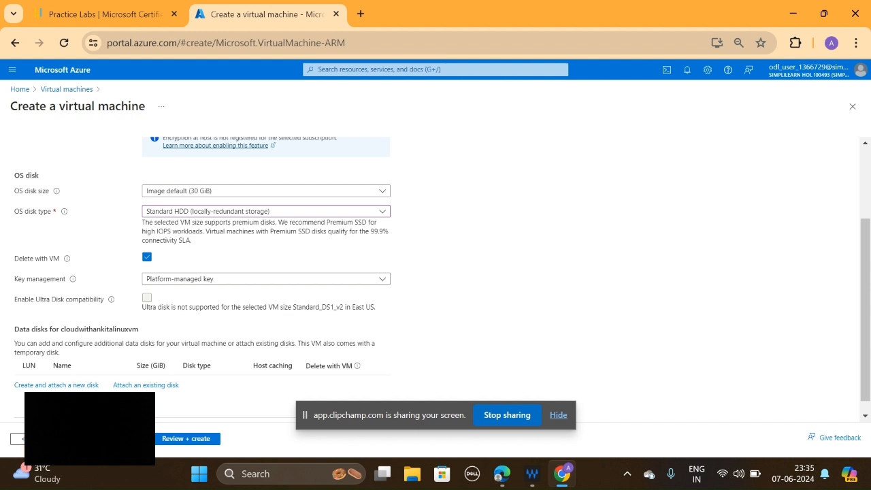
{"action": "left_click", "coordinate": [109, 438]}
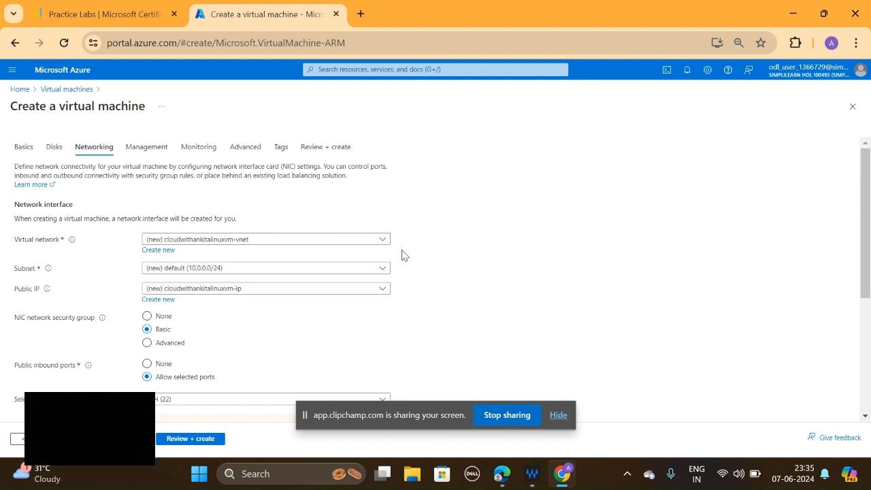
- Check which virtual networks and subnets are offered for the network interface
{"action": "left_click", "coordinate": [281, 244]}
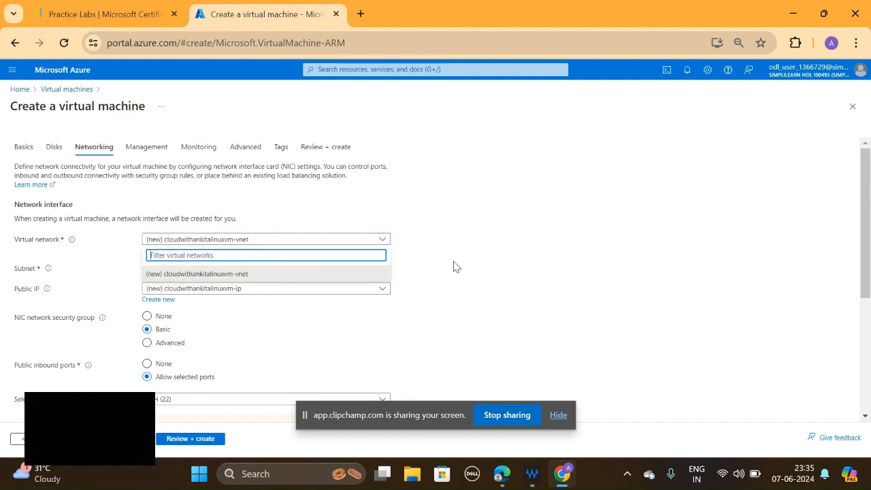
{"action": "left_click", "coordinate": [534, 277]}
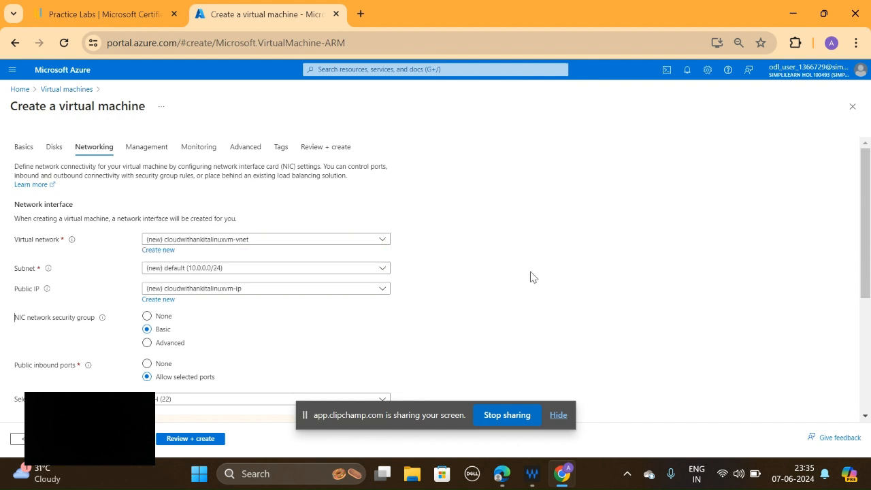
{"action": "left_click", "coordinate": [292, 268]}
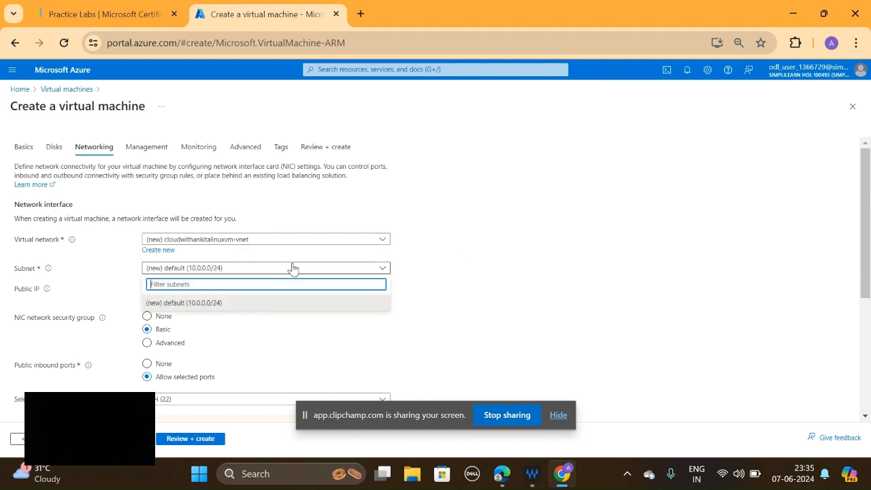
{"action": "left_click", "coordinate": [512, 266]}
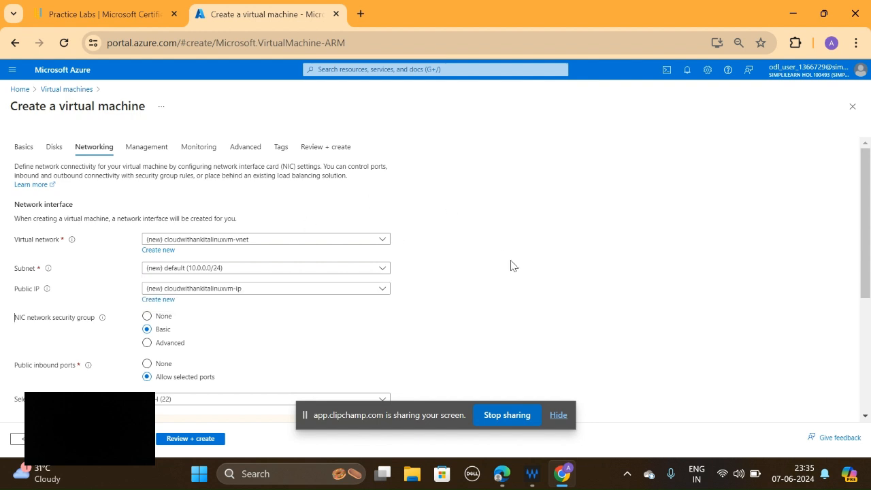
- Try None as the public IP, and restore the new cloudwithankitalinuxvm-ip selection
{"action": "left_click", "coordinate": [240, 291]}
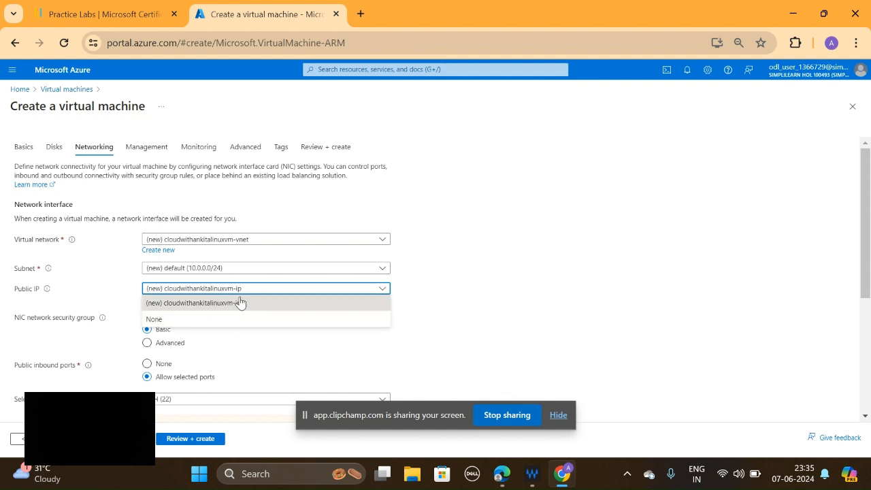
{"action": "left_click", "coordinate": [225, 319]}
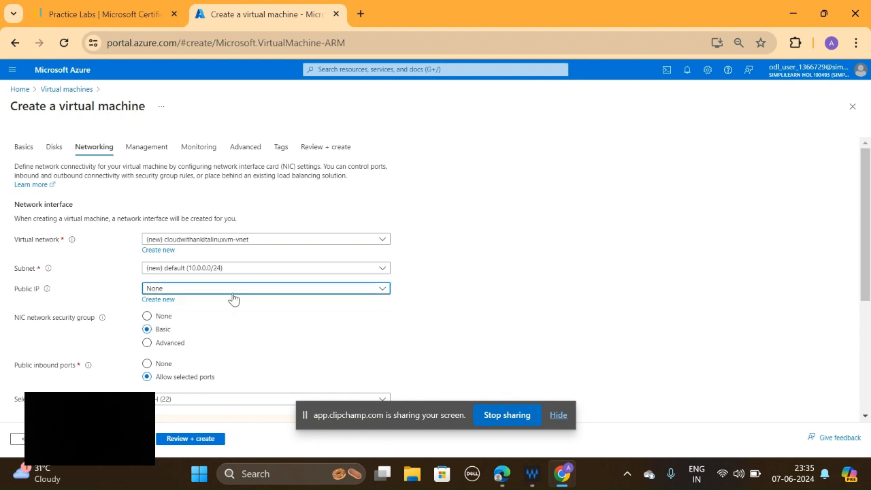
{"action": "left_click", "coordinate": [233, 295]}
{"action": "left_click", "coordinate": [228, 305]}
- Allow HTTP (80) and HTTPS (443) in addition to SSH (22) as the public inbound ports
{"action": "scroll", "coordinate": [870, 303], "scroll_direction": "down", "scroll_amount": 2}
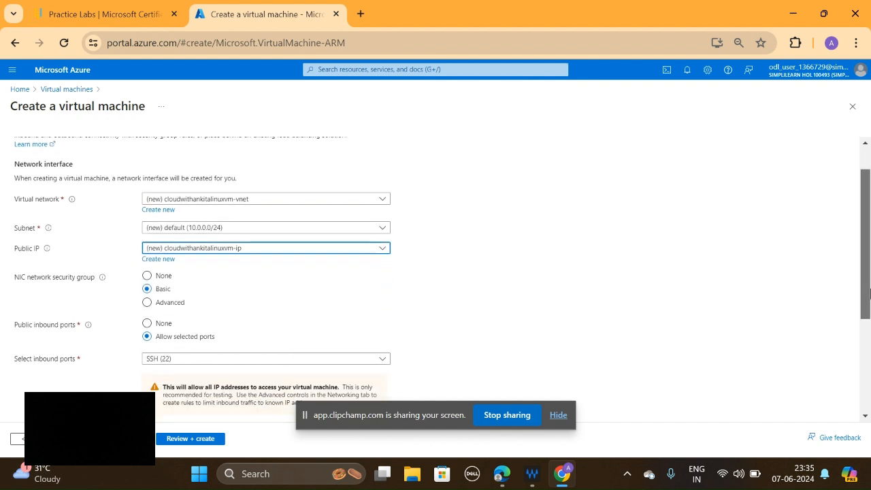
{"action": "left_click_drag", "start_coordinate": [869, 306], "coordinate": [869, 345]}
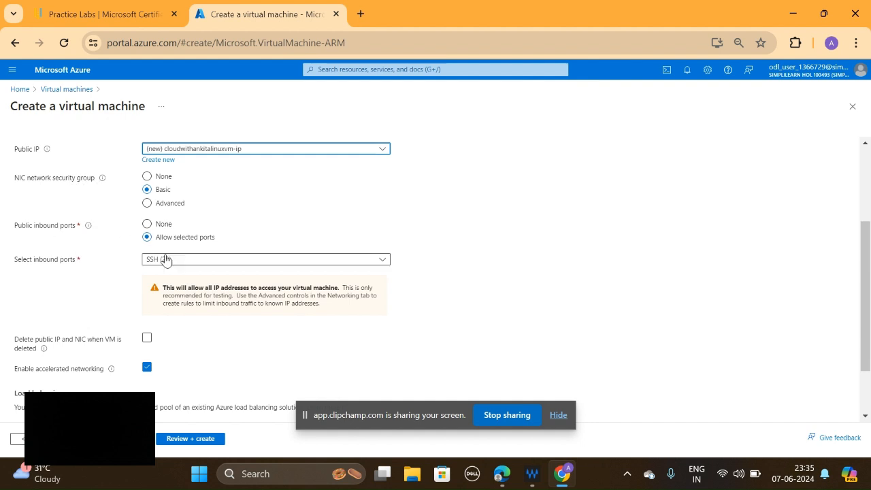
{"action": "left_click", "coordinate": [203, 261]}
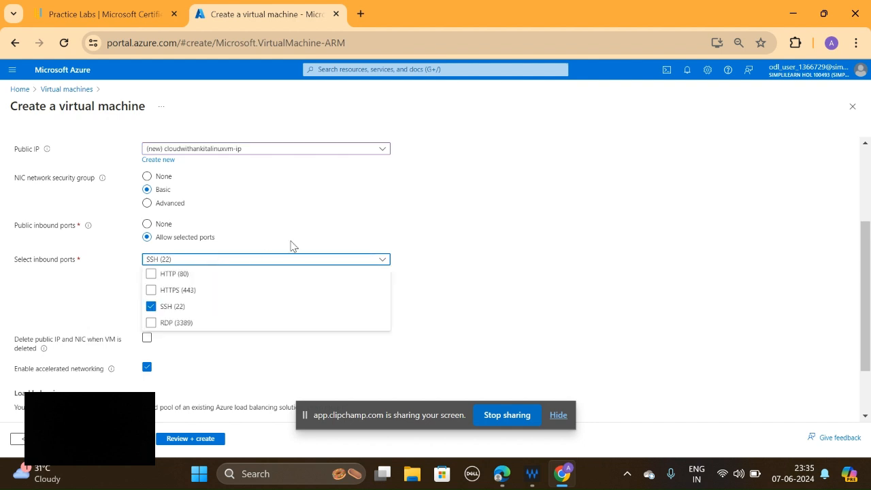
{"action": "left_click", "coordinate": [152, 274]}
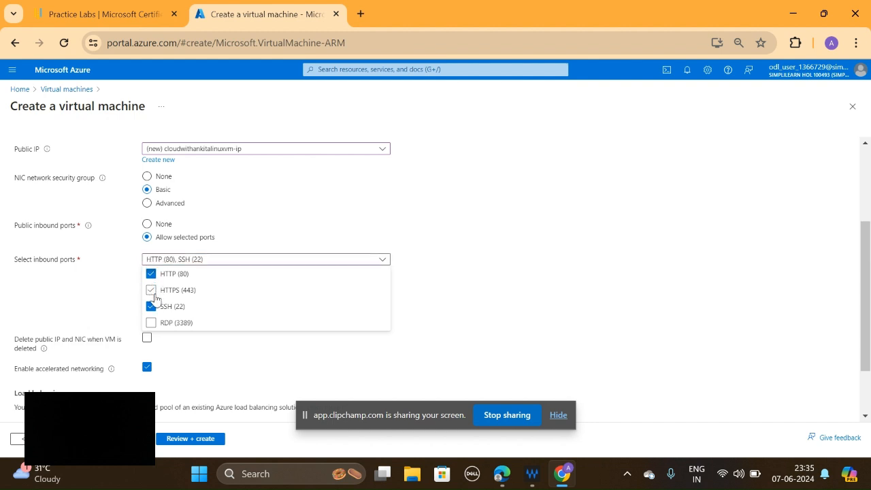
{"action": "left_click", "coordinate": [154, 294]}
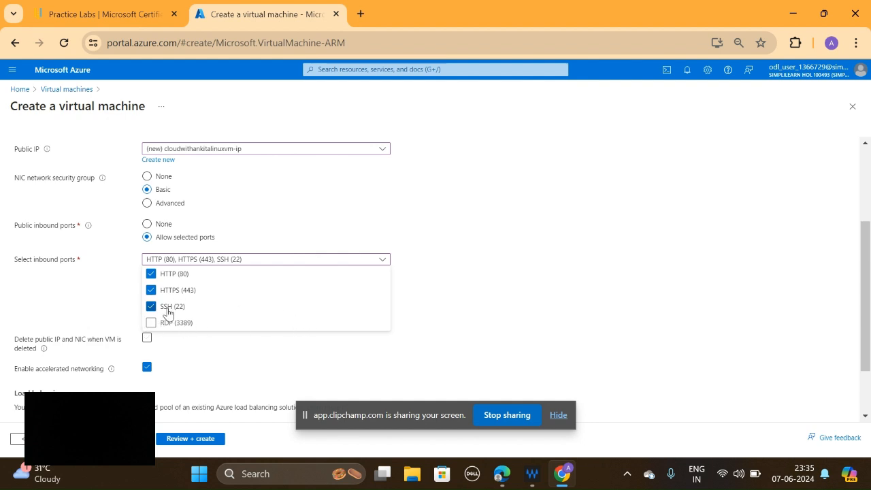
{"action": "left_click", "coordinate": [608, 306]}
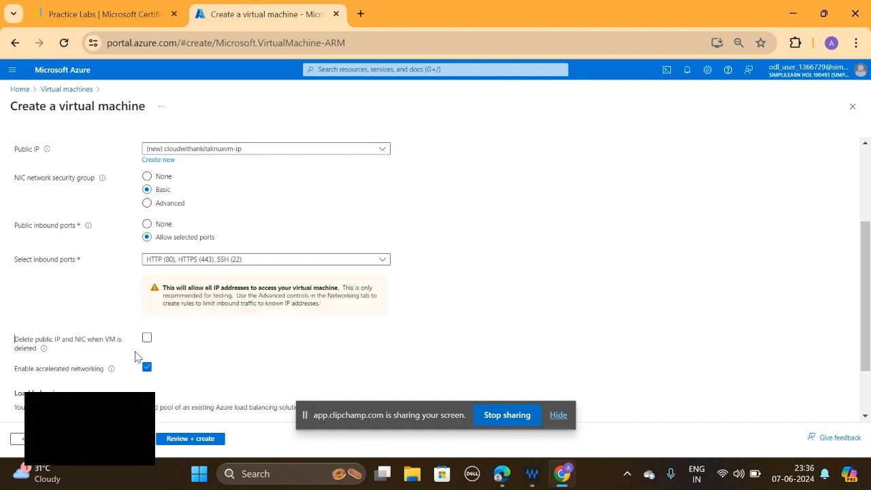
- Try the option to delete the public IP and NIC when the VM is deleted, and clear it again
{"action": "mouse_move", "coordinate": [42, 350]}
{"action": "left_click_drag", "start_coordinate": [870, 329], "coordinate": [870, 361]}
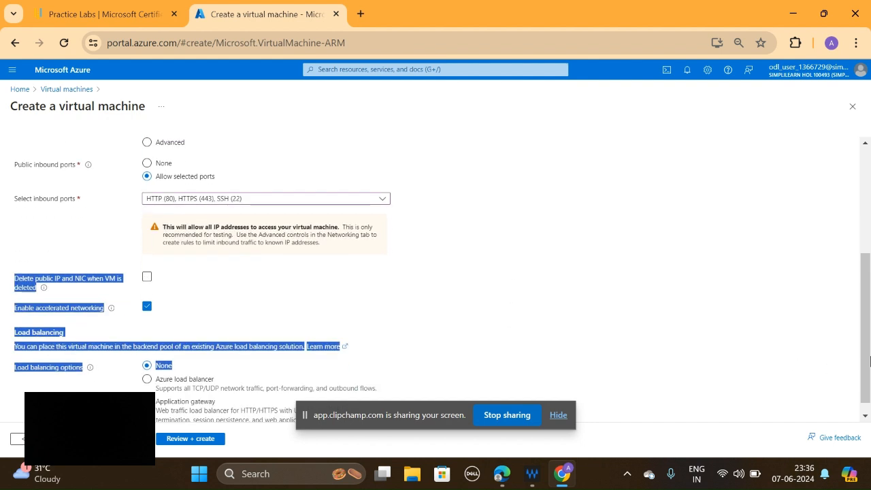
{"action": "left_click", "coordinate": [362, 276]}
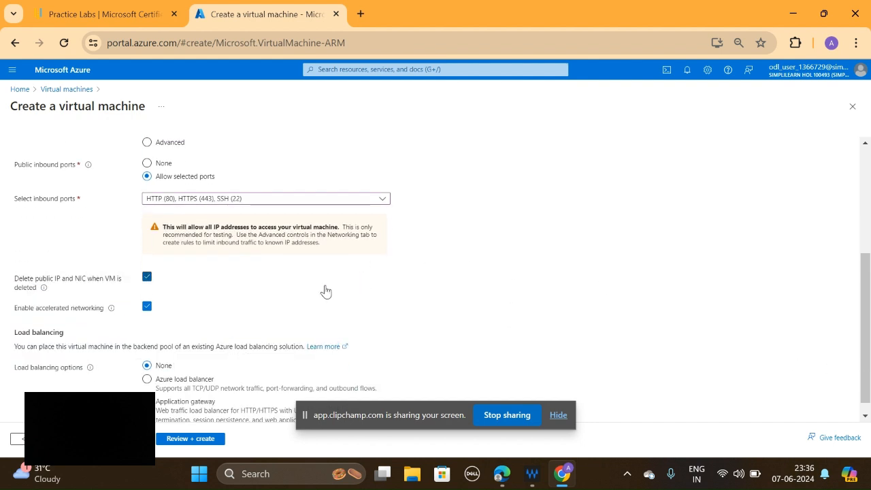
{"action": "left_click", "coordinate": [147, 279]}
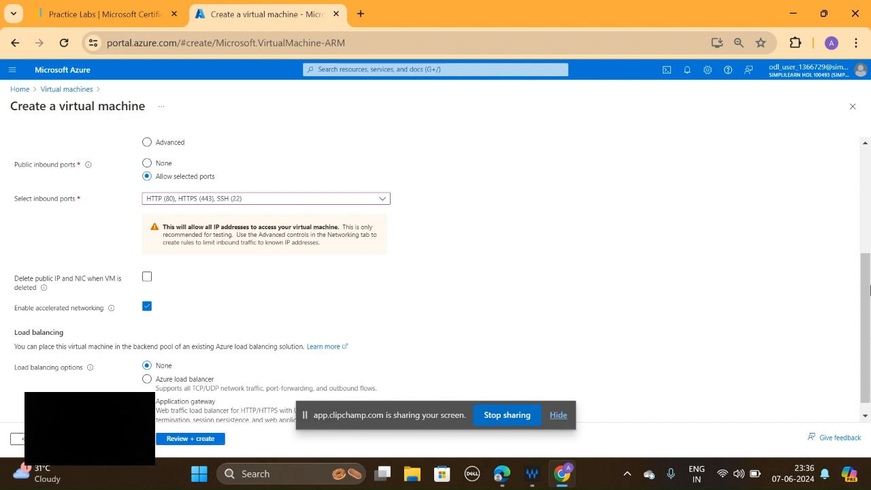
- Submit the virtual machine settings for review and return to the basic settings
{"action": "left_click", "coordinate": [209, 439]}
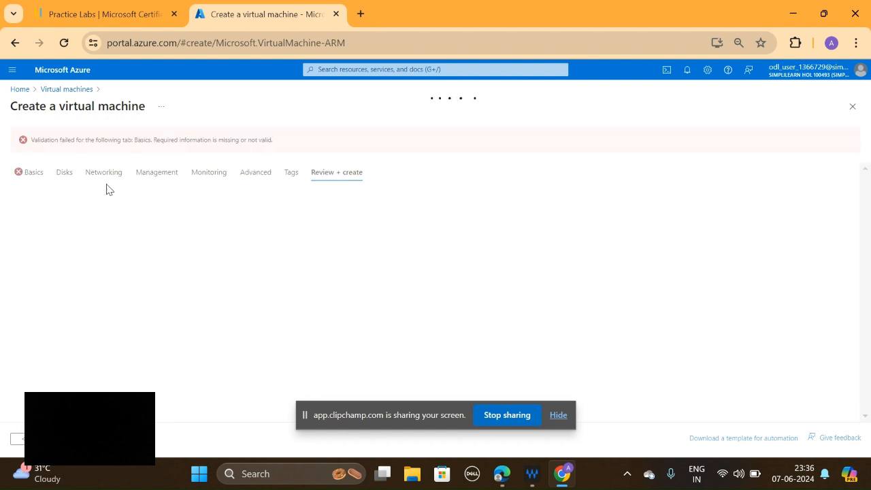
{"action": "left_click", "coordinate": [39, 175]}
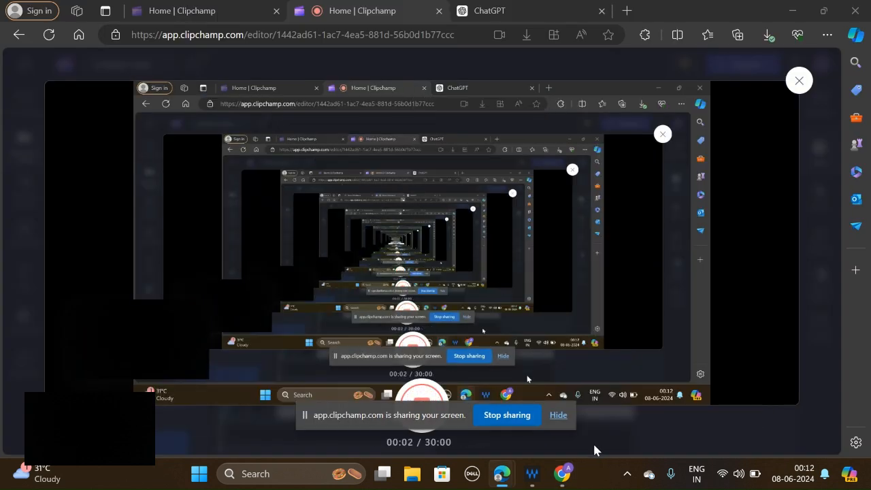
- Switch to the Azure portal in Chrome and examine newvm's essentials and its virtual machine, networking, size, disk and security properties
{"action": "mouse_move", "coordinate": [562, 474]}
{"action": "left_click", "coordinate": [564, 428]}
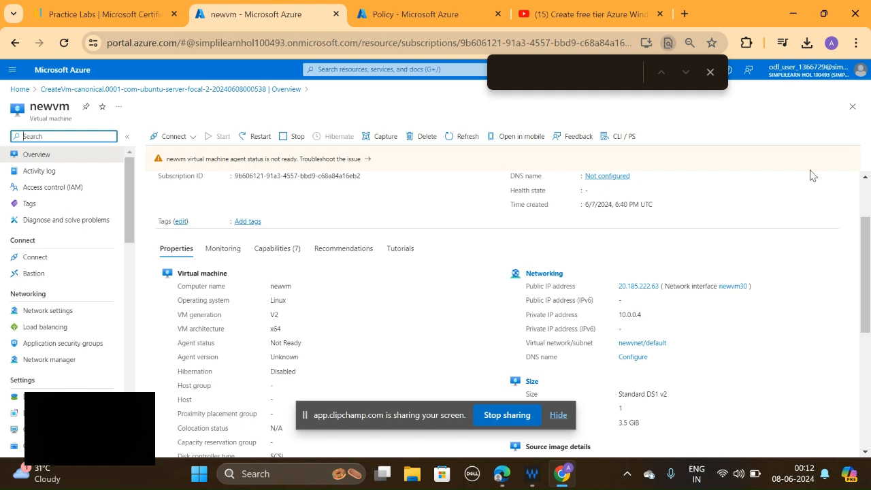
{"action": "left_click", "coordinate": [867, 197]}
{"action": "mouse_move", "coordinate": [866, 197]}
{"action": "left_mouse_down"}
{"action": "mouse_move", "coordinate": [868, 255]}
{"action": "mouse_move", "coordinate": [862, 187]}
{"action": "left_mouse_up"}
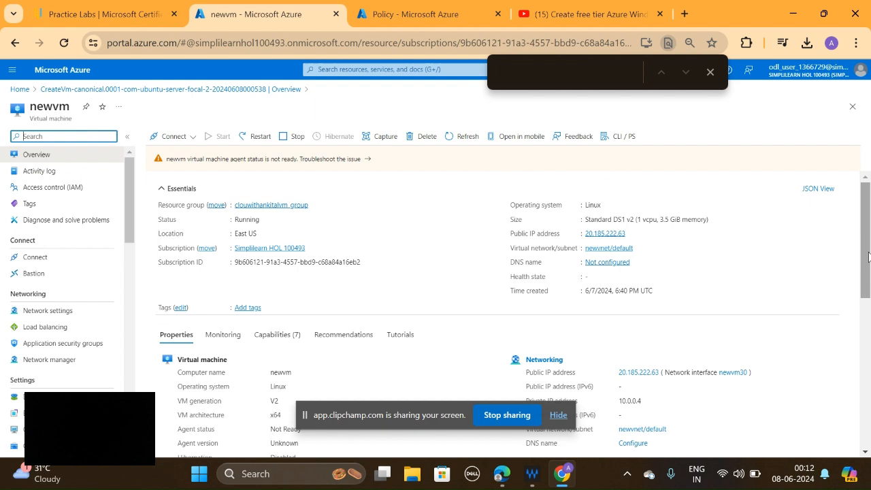
{"action": "left_click_drag", "start_coordinate": [869, 274], "coordinate": [869, 330]}
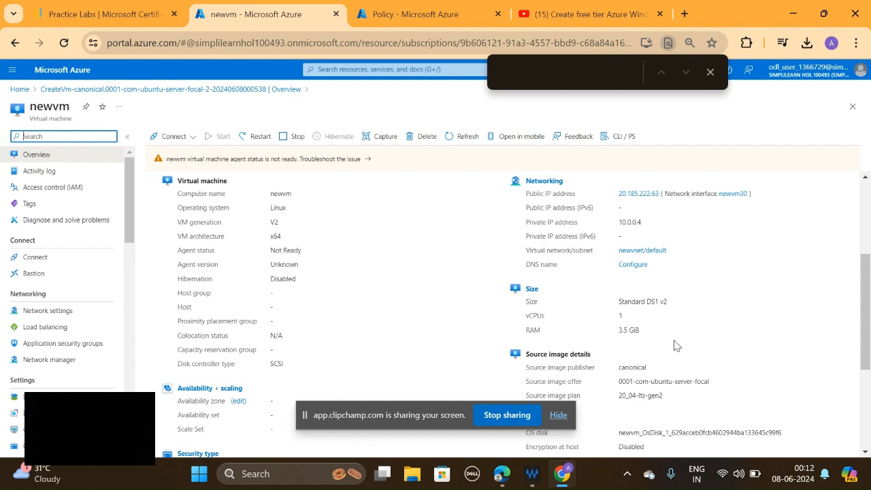
{"action": "mouse_move", "coordinate": [869, 314]}
{"action": "left_mouse_down"}
{"action": "mouse_move", "coordinate": [869, 275]}
{"action": "mouse_move", "coordinate": [869, 407]}
{"action": "mouse_move", "coordinate": [868, 243]}
{"action": "left_mouse_up"}
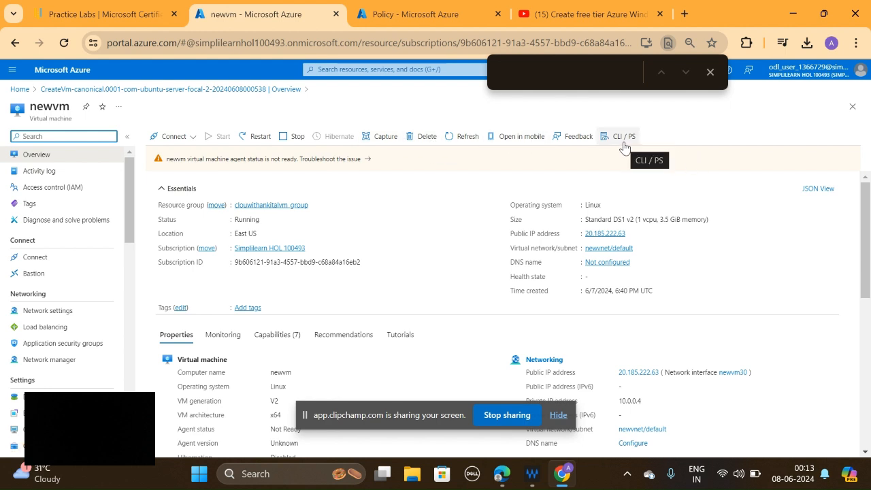
{"action": "left_click_drag", "start_coordinate": [868, 211], "coordinate": [868, 268]}
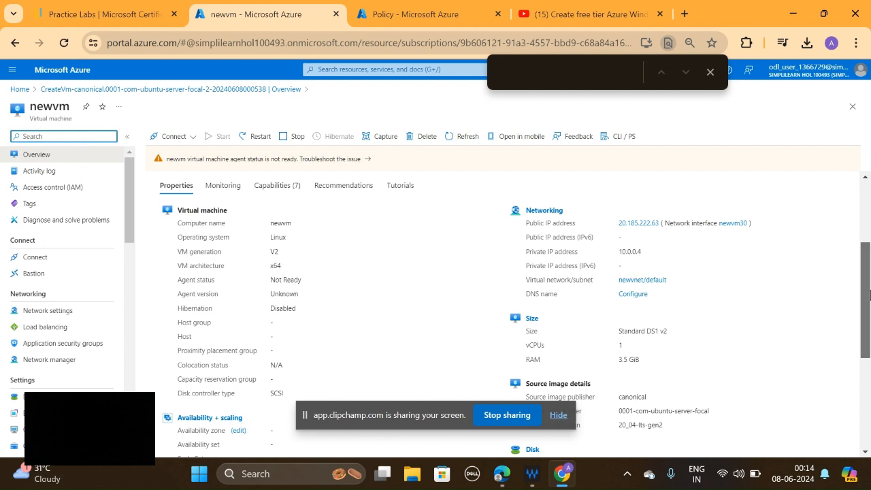
{"action": "left_click_drag", "start_coordinate": [865, 285], "coordinate": [870, 382]}
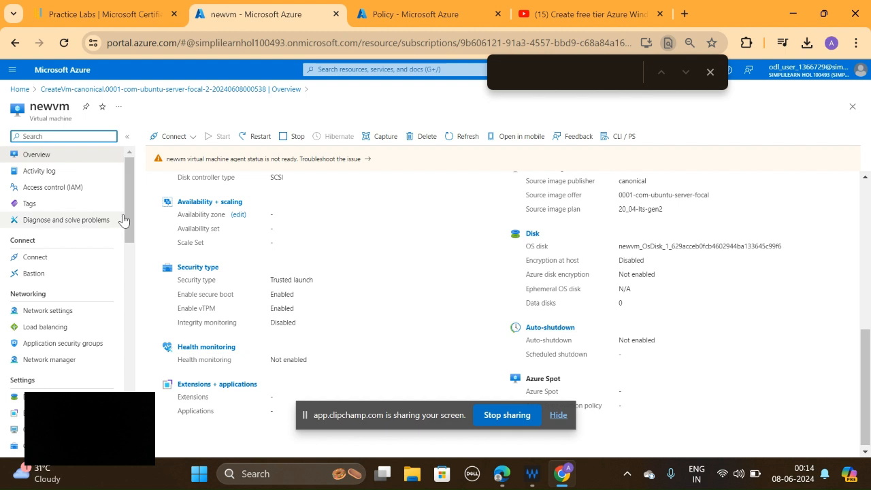
- Examine newvm's network settings, including the newvm-nsg inbound port rules and the options for creating a port rule
{"action": "left_click_drag", "start_coordinate": [132, 215], "coordinate": [136, 246]}
{"action": "left_click", "coordinate": [80, 208]}
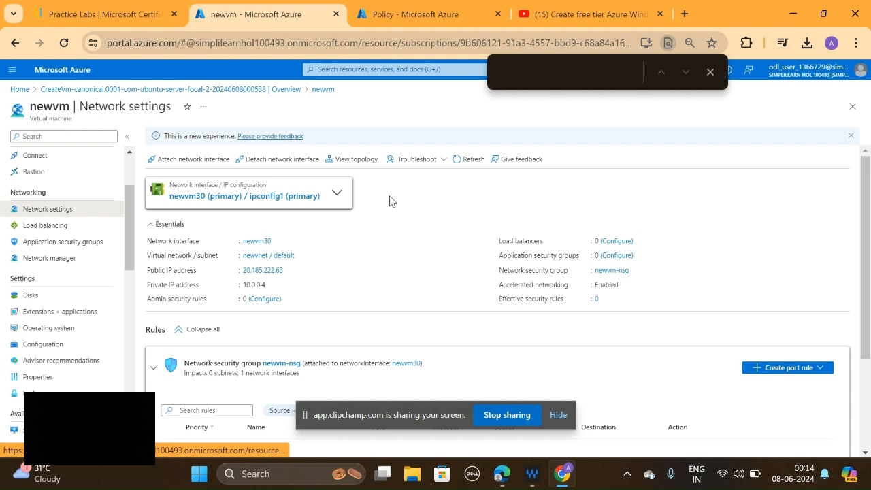
{"action": "left_click_drag", "start_coordinate": [869, 229], "coordinate": [868, 318]}
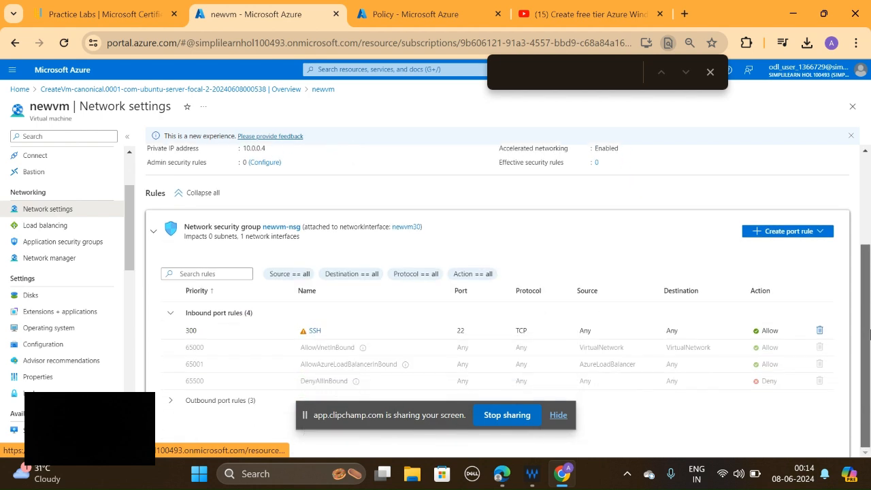
{"action": "left_click_drag", "start_coordinate": [870, 334], "coordinate": [869, 306]}
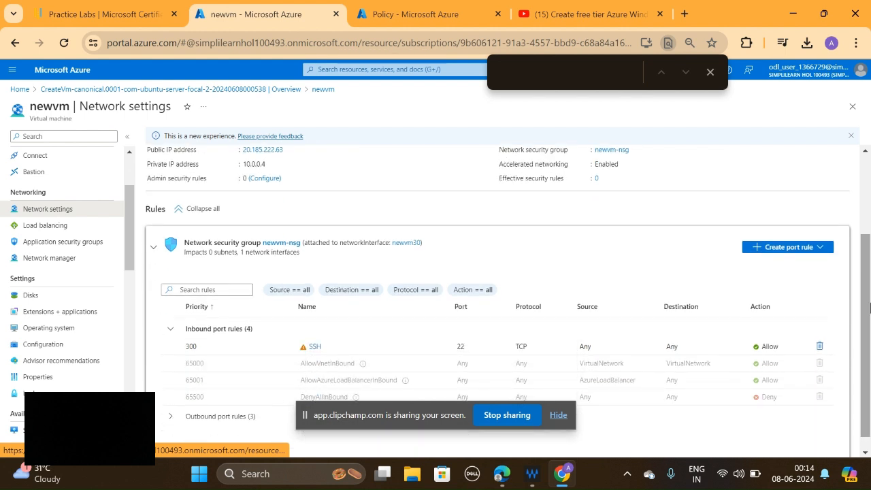
{"action": "left_click", "coordinate": [821, 250]}
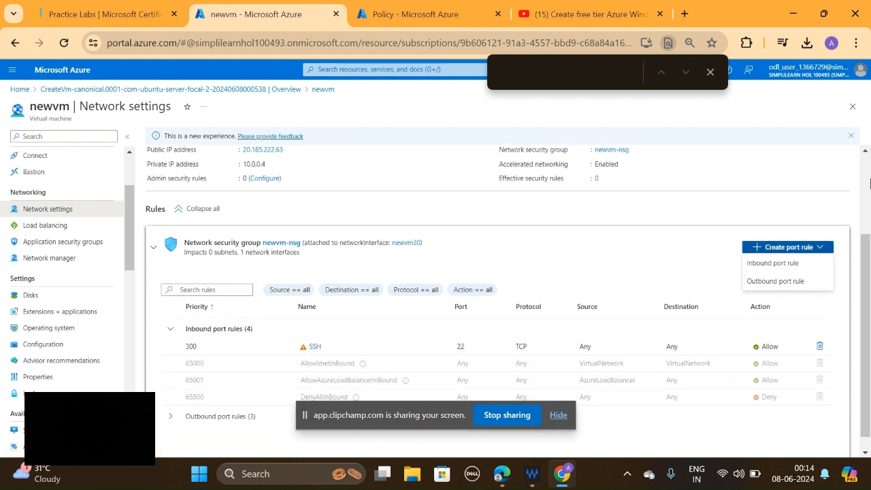
{"action": "left_click", "coordinate": [869, 180]}
{"action": "mouse_move", "coordinate": [867, 174]}
{"action": "left_mouse_down"}
{"action": "mouse_move", "coordinate": [868, 227]}
{"action": "mouse_move", "coordinate": [858, 175]}
{"action": "left_mouse_up"}
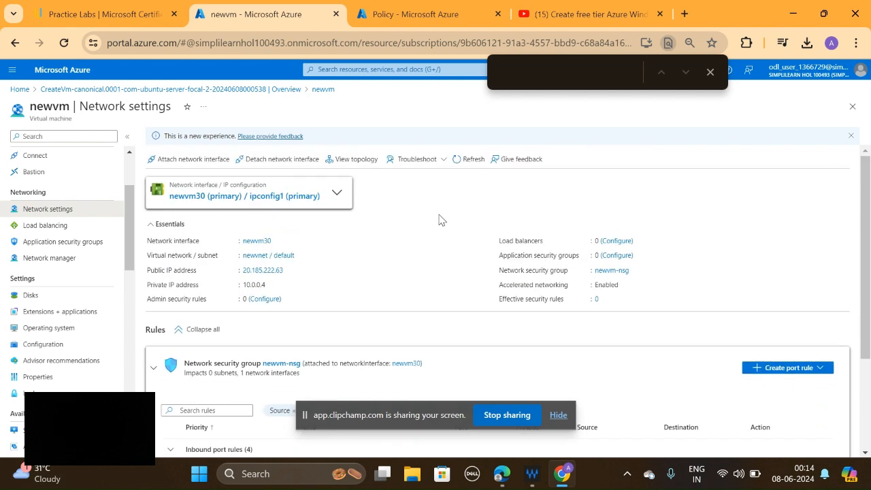
- View the load balancing and application security group settings of newvm
{"action": "left_click", "coordinate": [61, 225]}
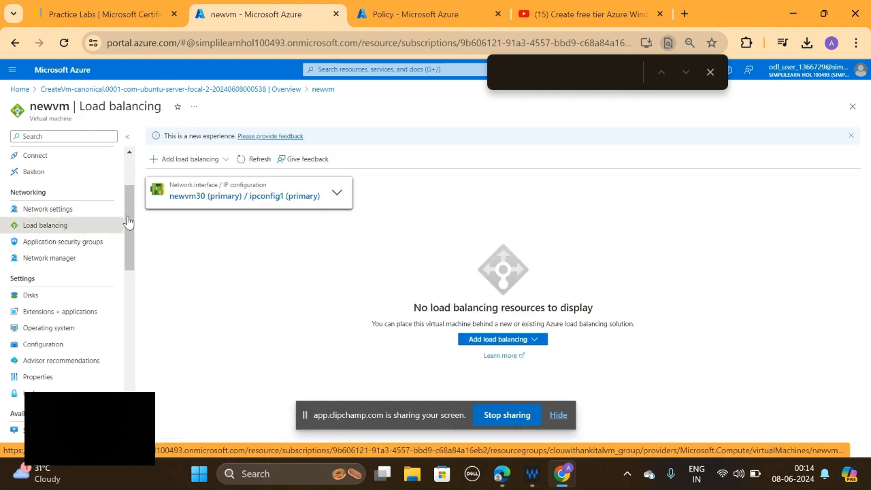
{"action": "left_click", "coordinate": [102, 243]}
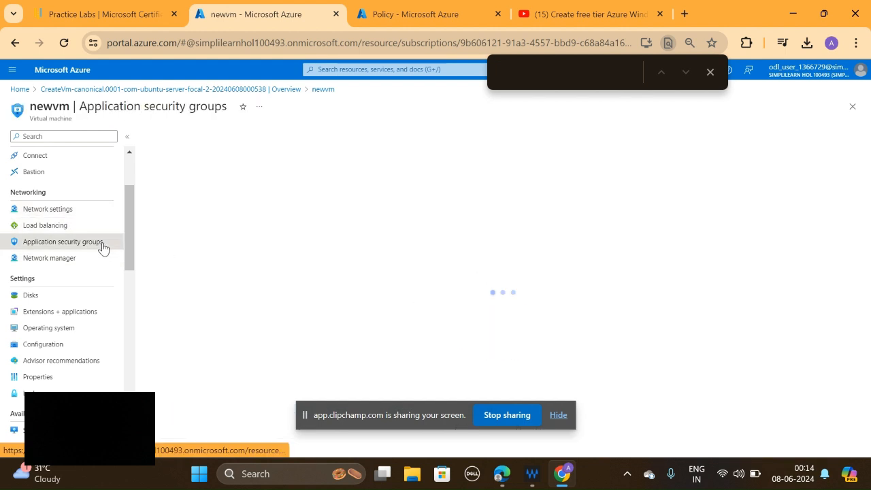
- Inspect newvm's disks, checking the OS disk's host caching choices and which existing disks can be attached as data disks
{"action": "left_click_drag", "start_coordinate": [133, 238], "coordinate": [131, 253]}
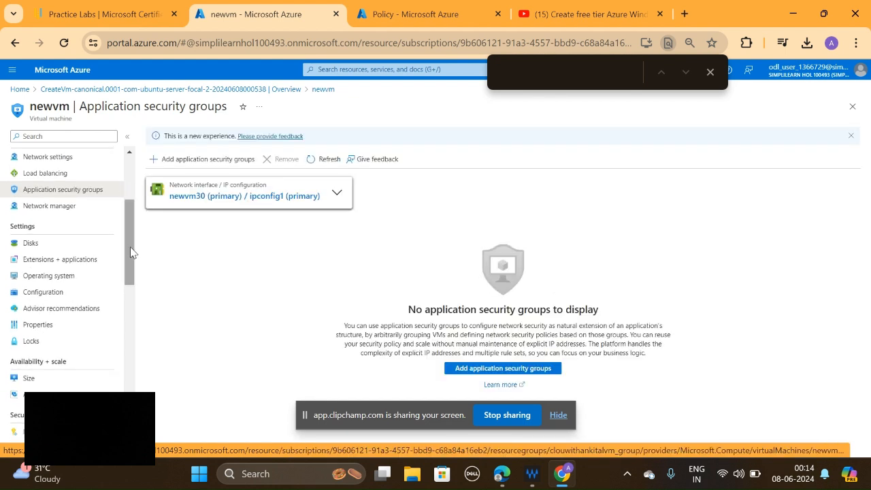
{"action": "left_click", "coordinate": [66, 243]}
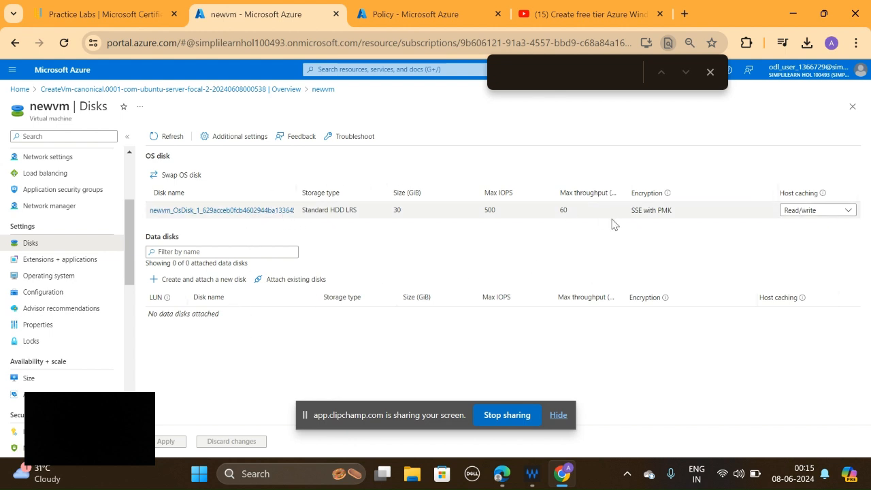
{"action": "left_click", "coordinate": [833, 212]}
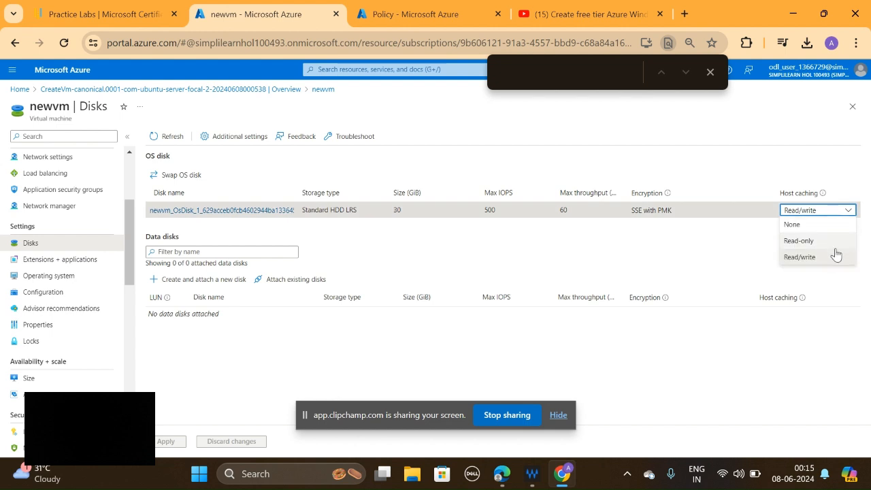
{"action": "left_click", "coordinate": [687, 238]}
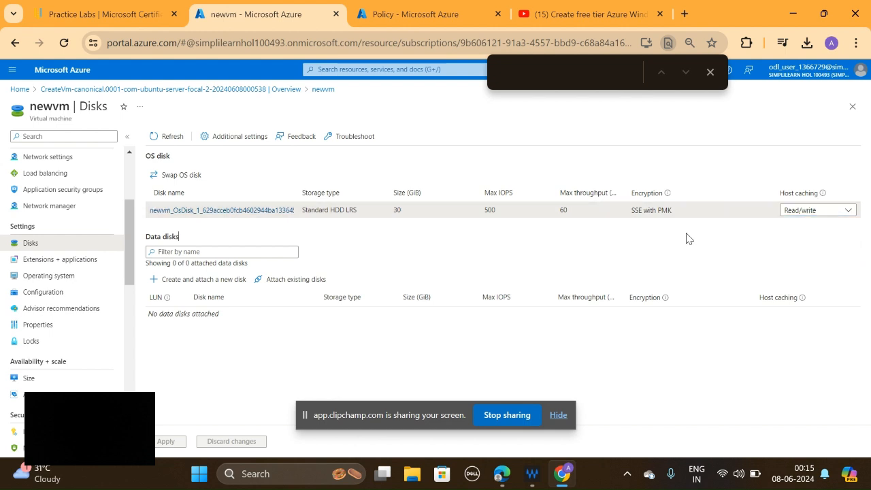
{"action": "left_click", "coordinate": [308, 280]}
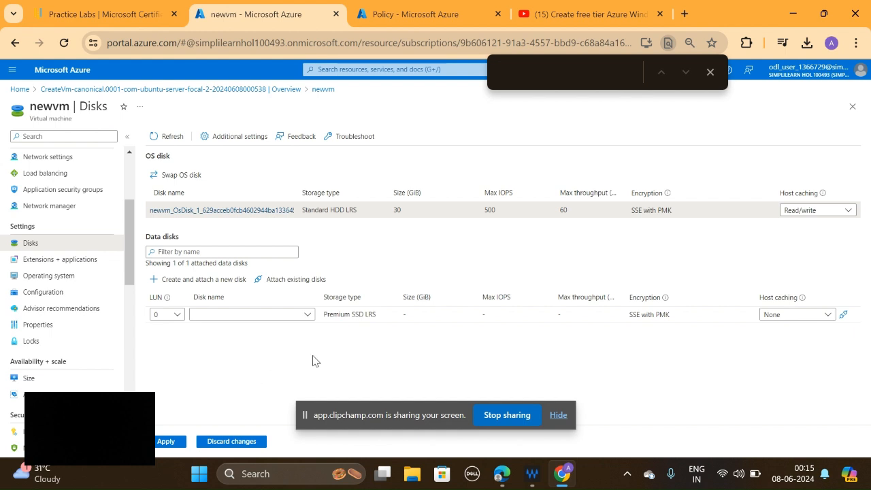
{"action": "left_click", "coordinate": [305, 315]}
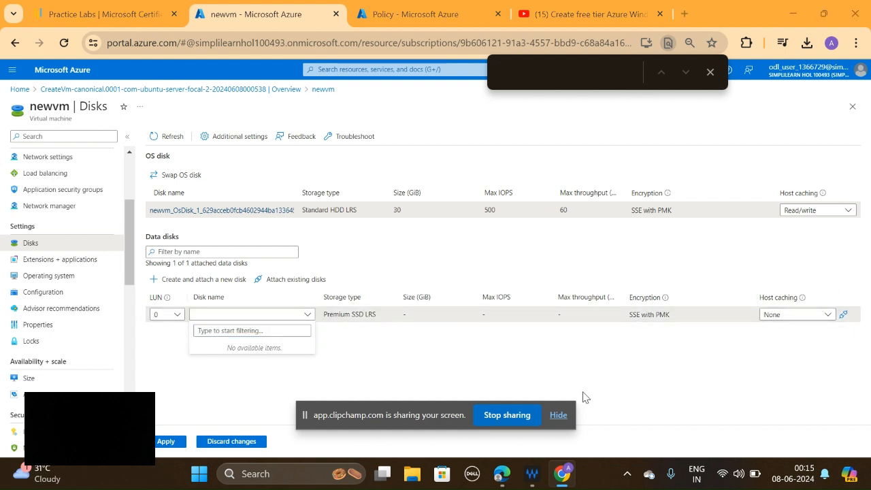
- Examine newvm's extensions and applications, operating system details and configuration settings
{"action": "left_click", "coordinate": [92, 264]}
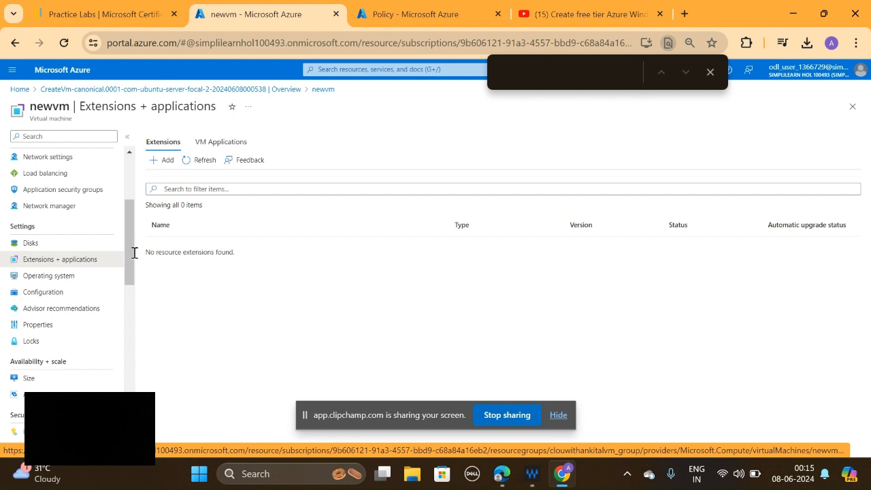
{"action": "left_click", "coordinate": [77, 291]}
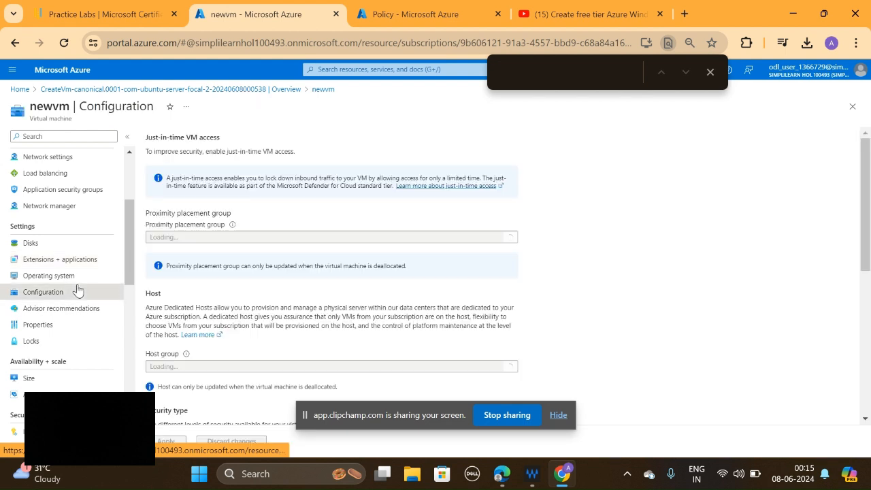
{"action": "left_click", "coordinate": [81, 276]}
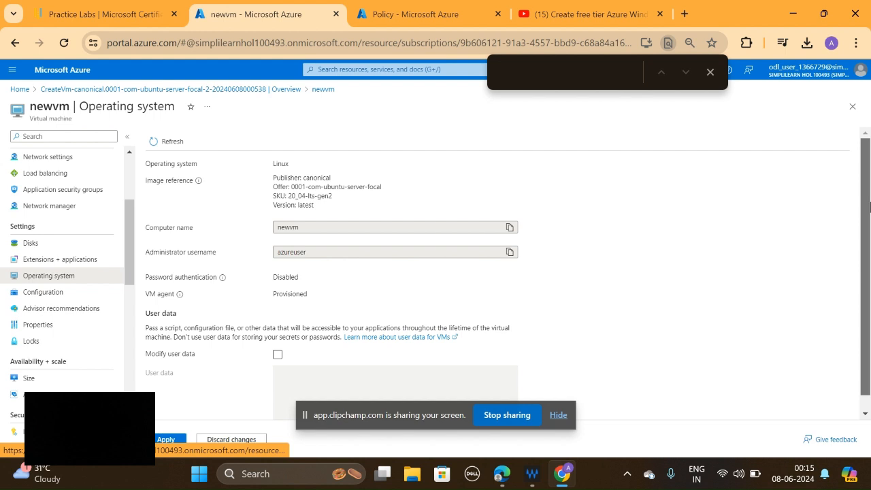
{"action": "left_click_drag", "start_coordinate": [869, 206], "coordinate": [869, 239]}
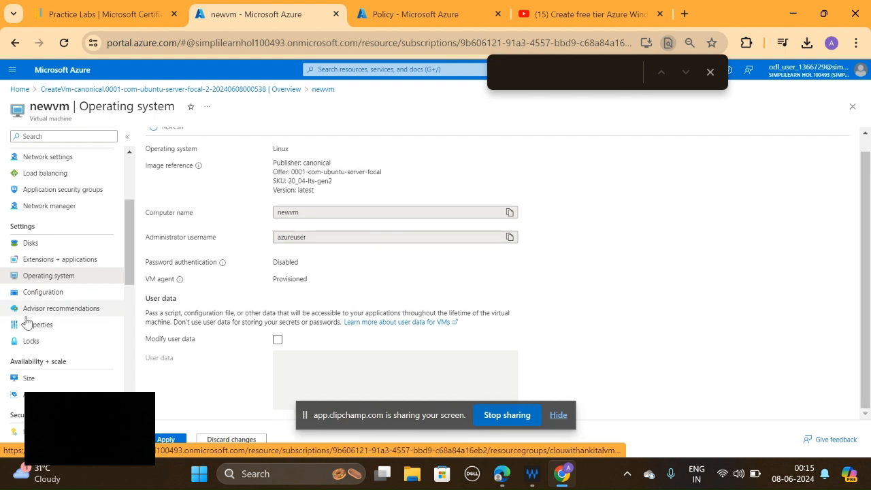
{"action": "left_click", "coordinate": [51, 292]}
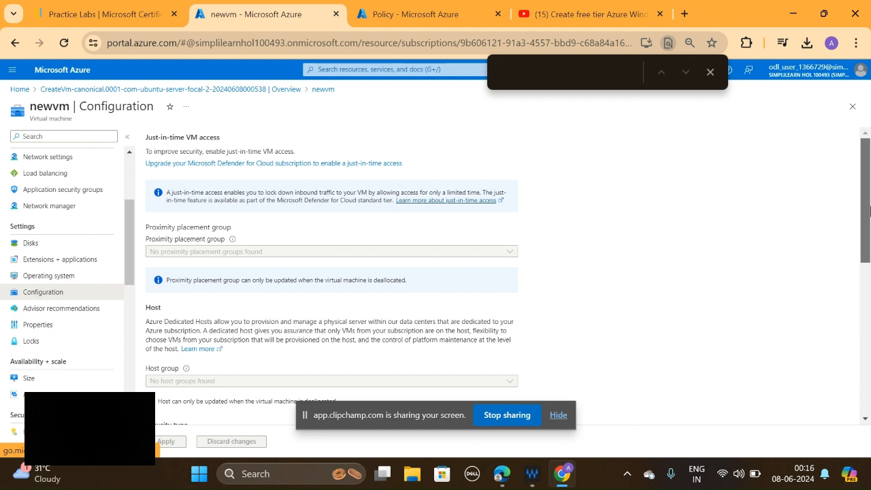
- Review newvm's remaining configuration settings, from just-in-time access to capacity reservations, and view its Advisor recommendations
{"action": "left_click_drag", "start_coordinate": [870, 211], "coordinate": [869, 213]}
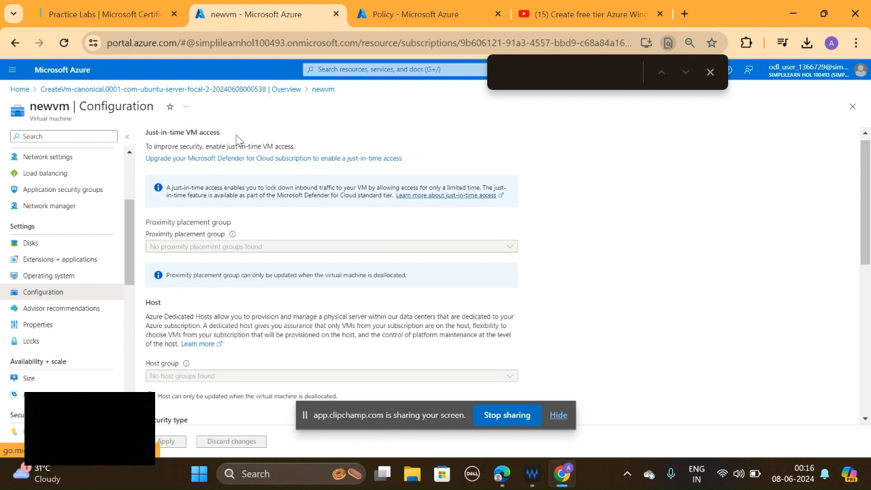
{"action": "left_click_drag", "start_coordinate": [868, 240], "coordinate": [869, 391]}
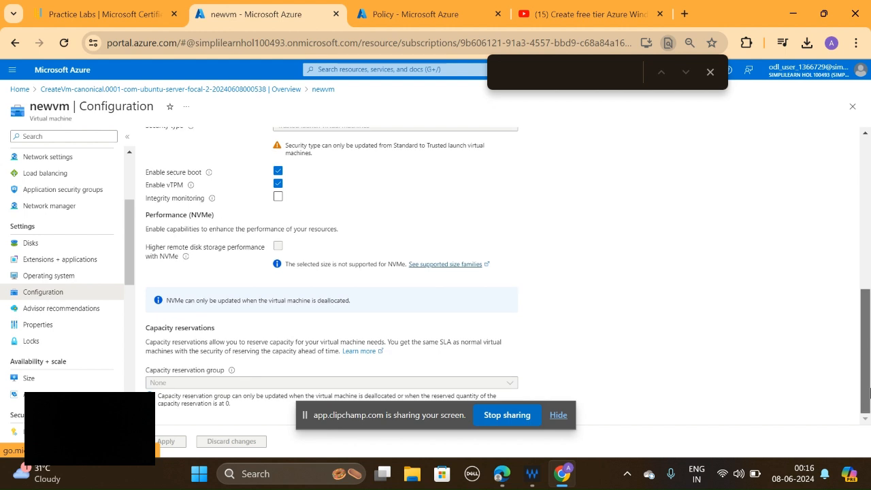
{"action": "left_click", "coordinate": [89, 308]}
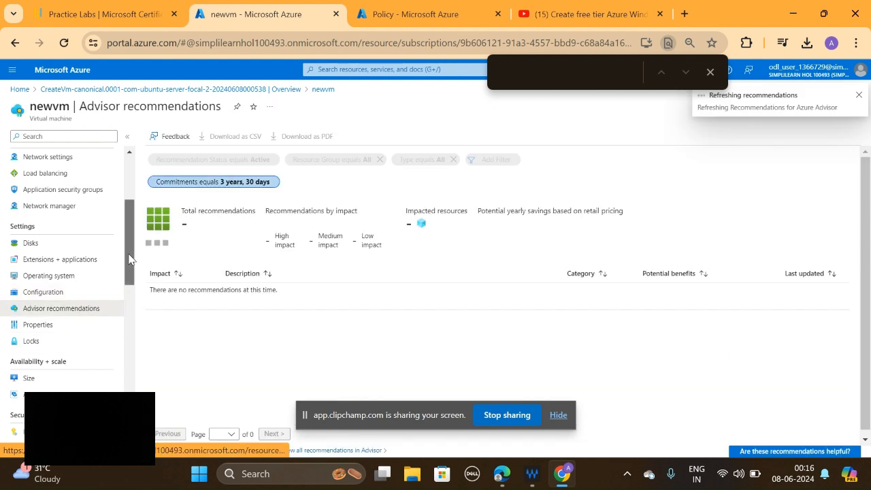
- Inspect newvm's locks and the lock type choices for adding one, and view the available VM sizes
{"action": "scroll", "coordinate": [129, 265], "scroll_direction": "down", "scroll_amount": 3}
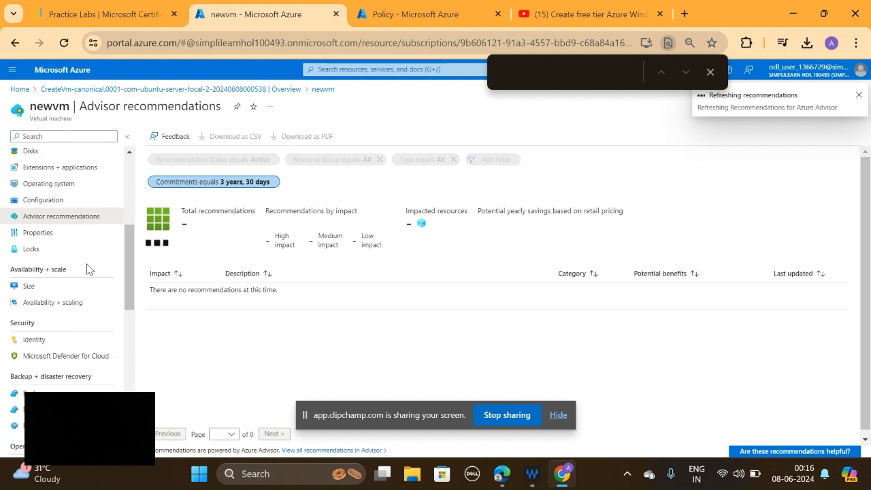
{"action": "left_click", "coordinate": [36, 249]}
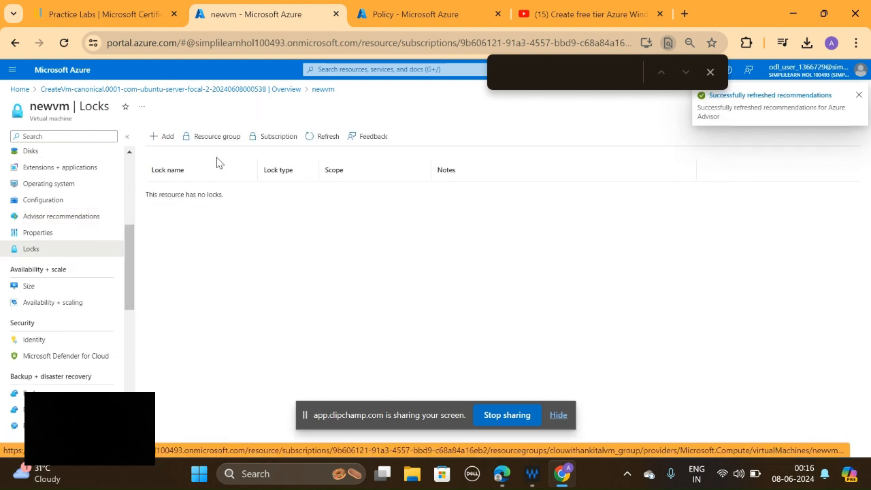
{"action": "left_click", "coordinate": [164, 141]}
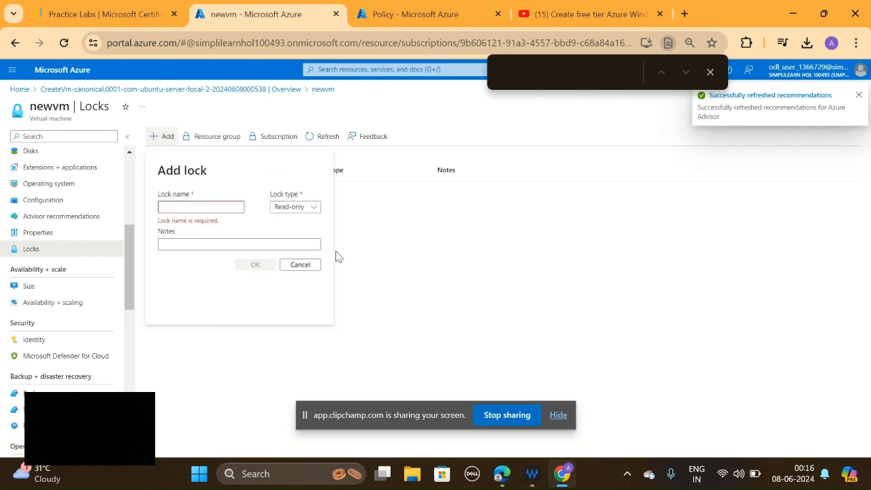
{"action": "left_click", "coordinate": [310, 208]}
{"action": "left_click", "coordinate": [440, 263]}
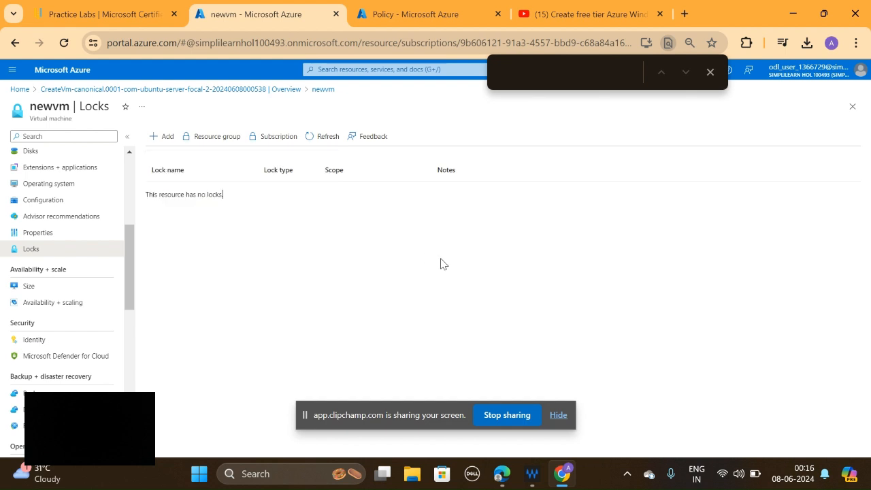
{"action": "left_click", "coordinate": [68, 285]}
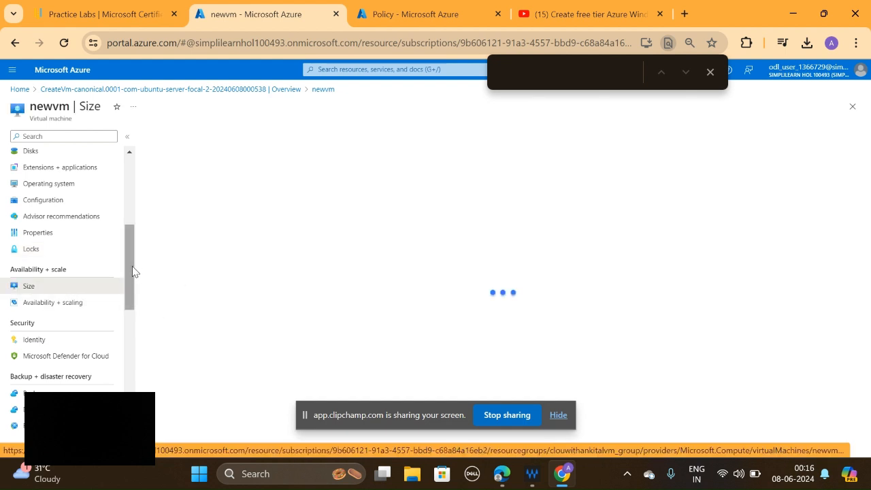
{"action": "left_click_drag", "start_coordinate": [132, 270], "coordinate": [130, 285]}
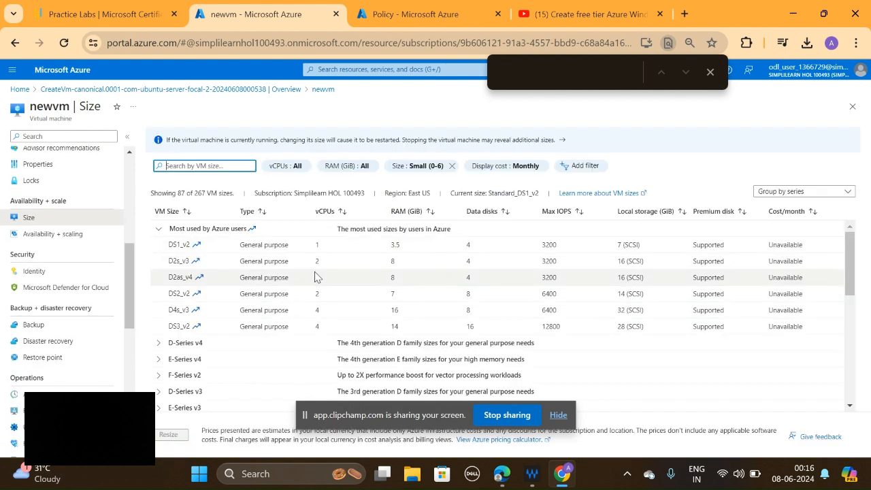
- Try switching newvm's system assigned managed identity status to On and check the user assigned identities
{"action": "left_click", "coordinate": [78, 276]}
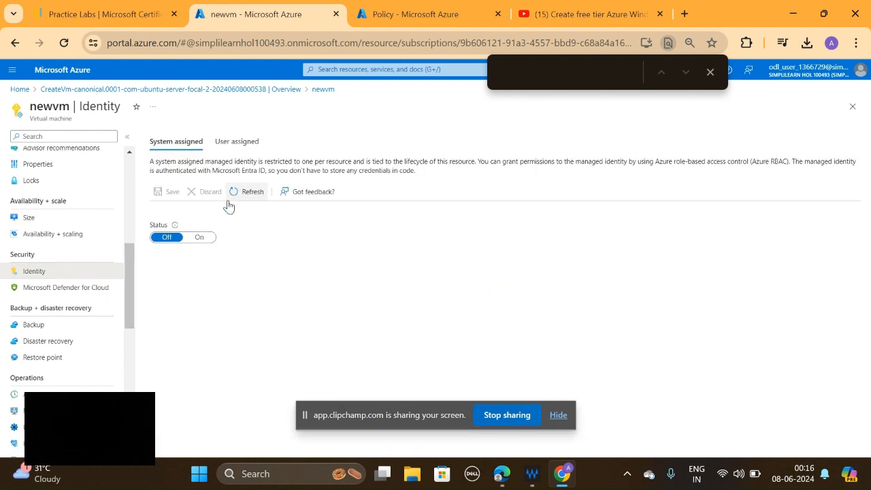
{"action": "left_click", "coordinate": [195, 237]}
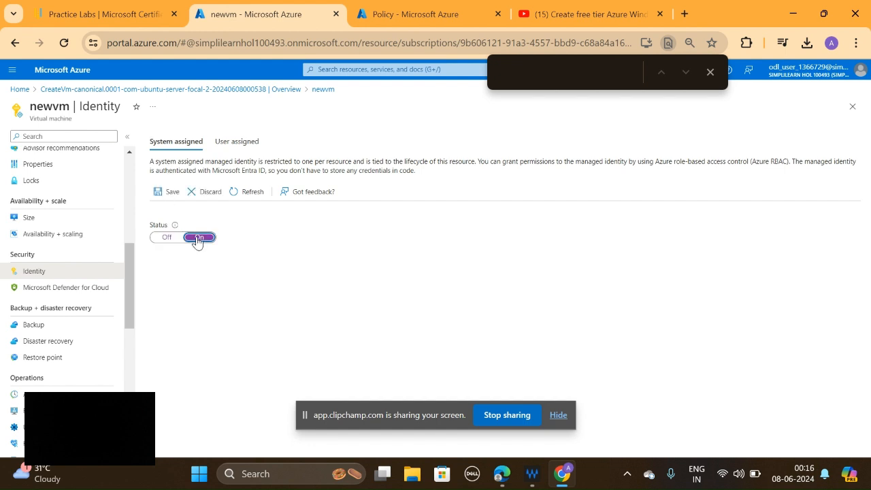
{"action": "left_click", "coordinate": [244, 142]}
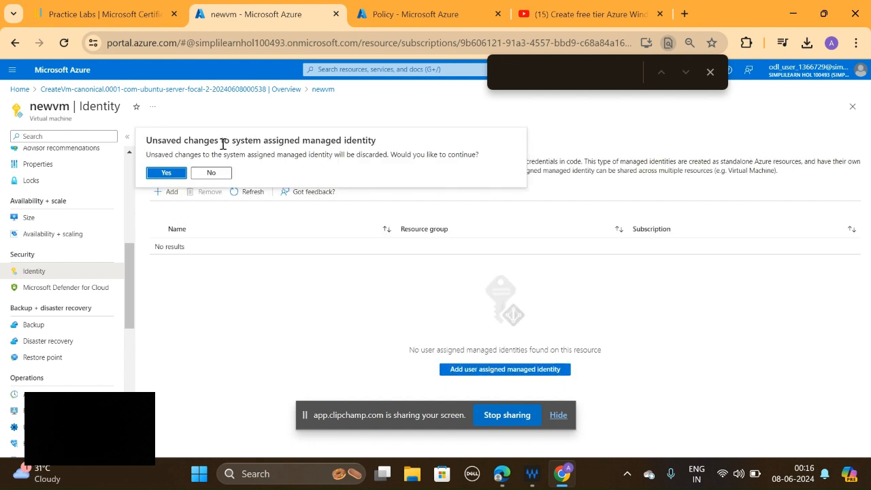
{"action": "left_click", "coordinate": [216, 173]}
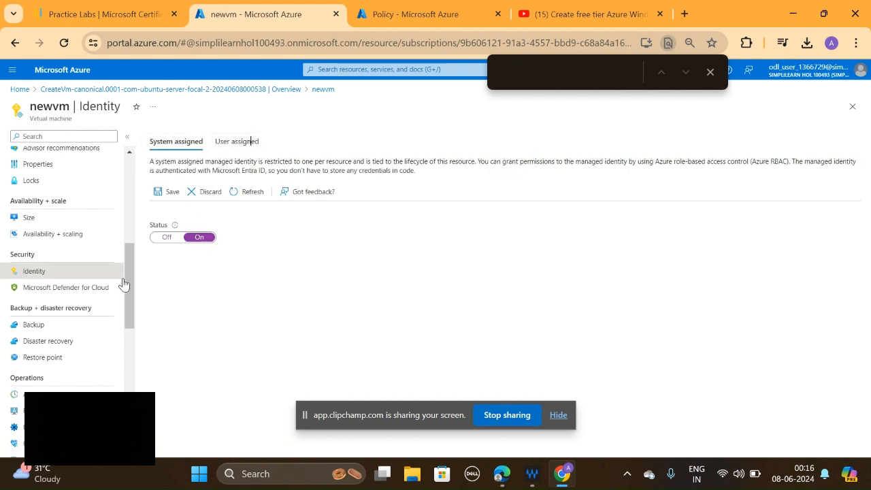
{"action": "left_click", "coordinate": [72, 287]}
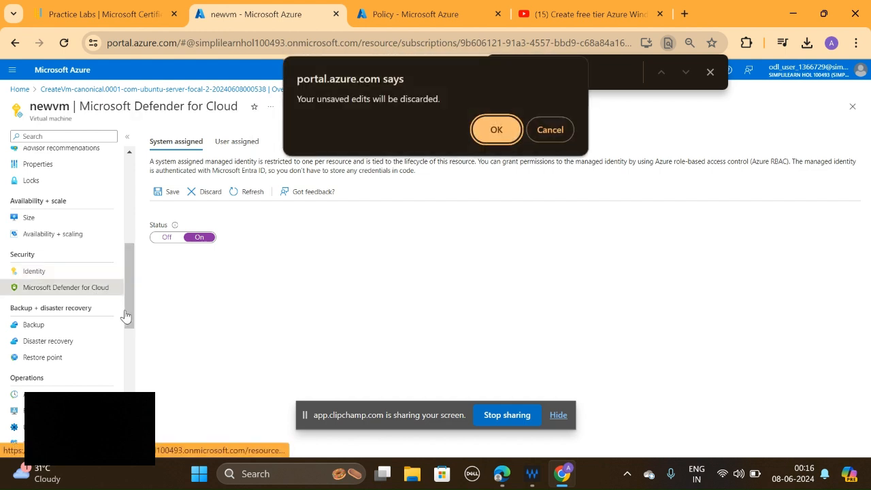
{"action": "left_click", "coordinate": [550, 129]}
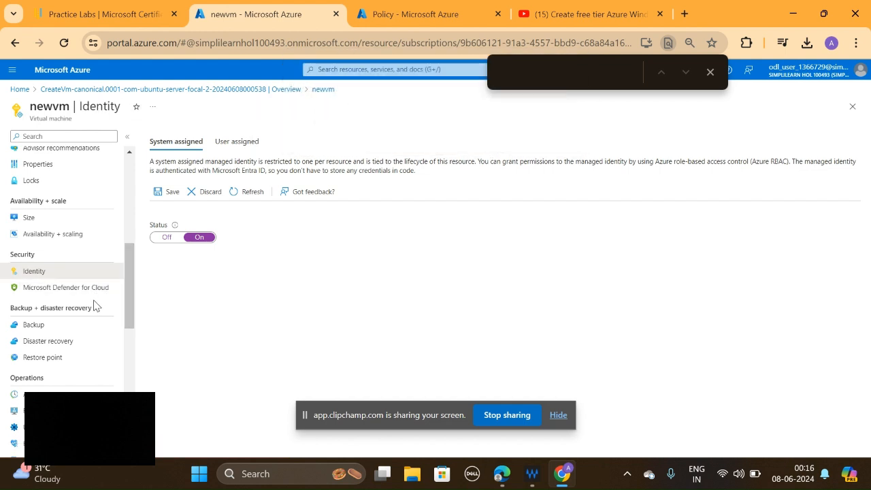
- Discard the unsaved identity change and examine newvm's backup options, including the vault, policy choices, policy details and disk selection
{"action": "left_click", "coordinate": [73, 330]}
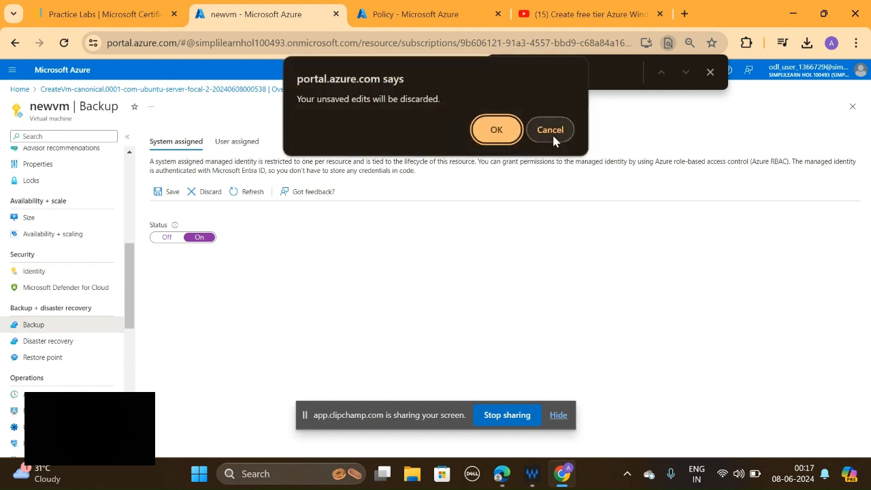
{"action": "left_click", "coordinate": [496, 131]}
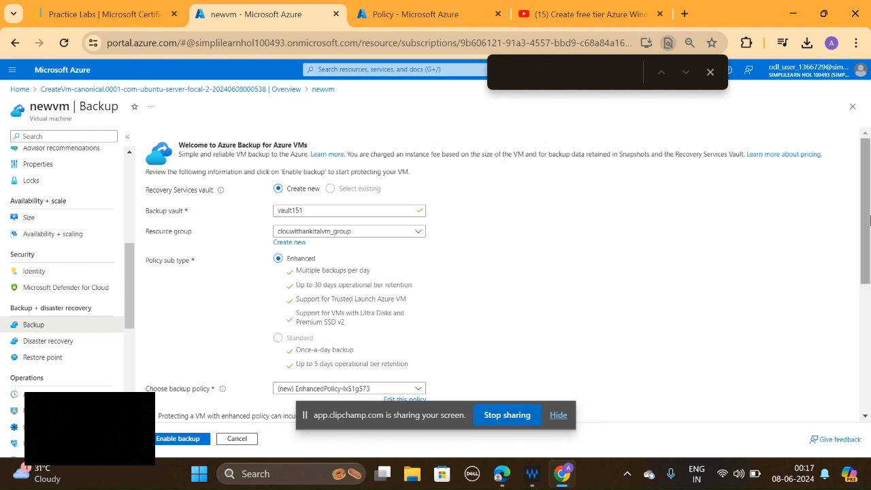
{"action": "mouse_move", "coordinate": [866, 220]}
{"action": "left_mouse_down"}
{"action": "mouse_move", "coordinate": [869, 348]}
{"action": "mouse_move", "coordinate": [865, 204]}
{"action": "left_mouse_up"}
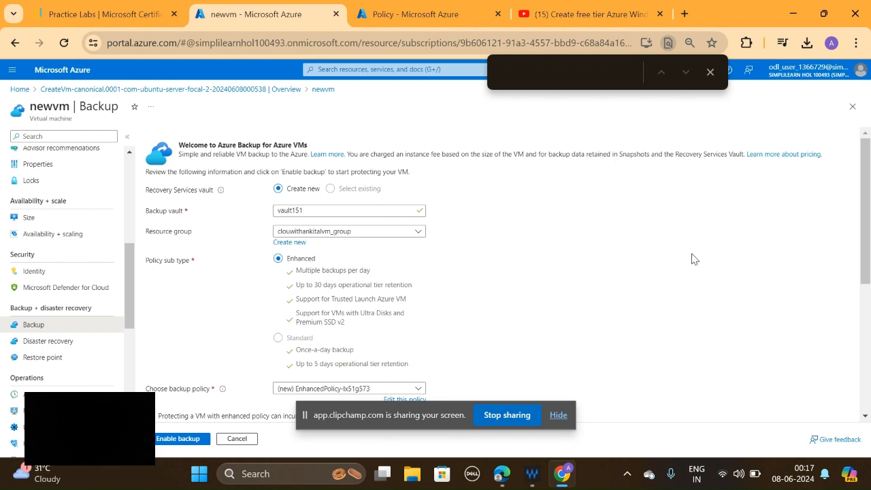
{"action": "left_click_drag", "start_coordinate": [868, 257], "coordinate": [869, 329]}
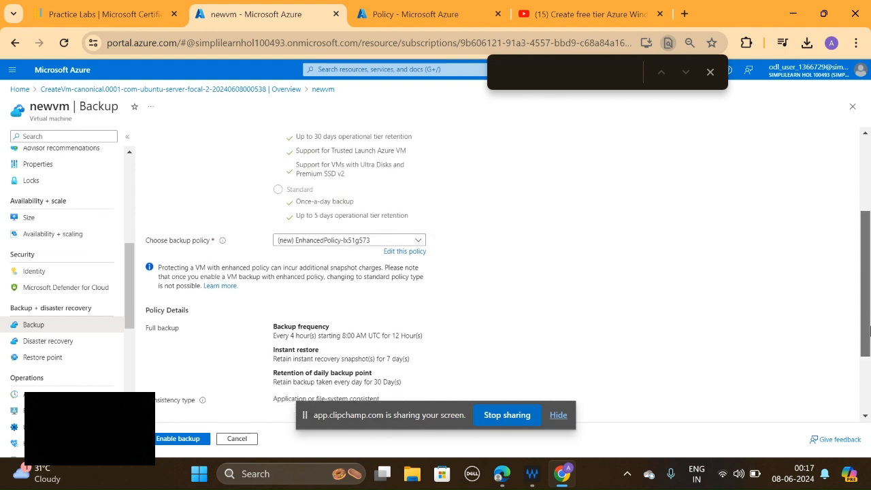
{"action": "left_click", "coordinate": [417, 240]}
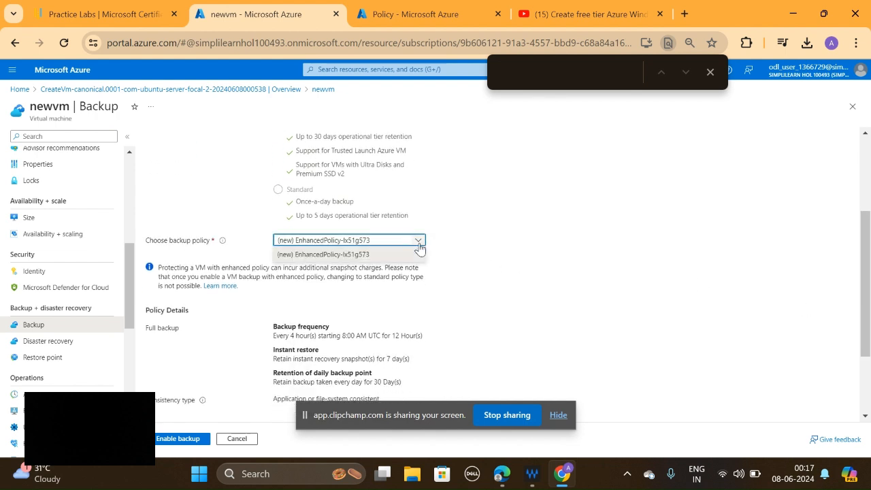
{"action": "left_click", "coordinate": [548, 297]}
{"action": "left_click_drag", "start_coordinate": [869, 297], "coordinate": [869, 349]}
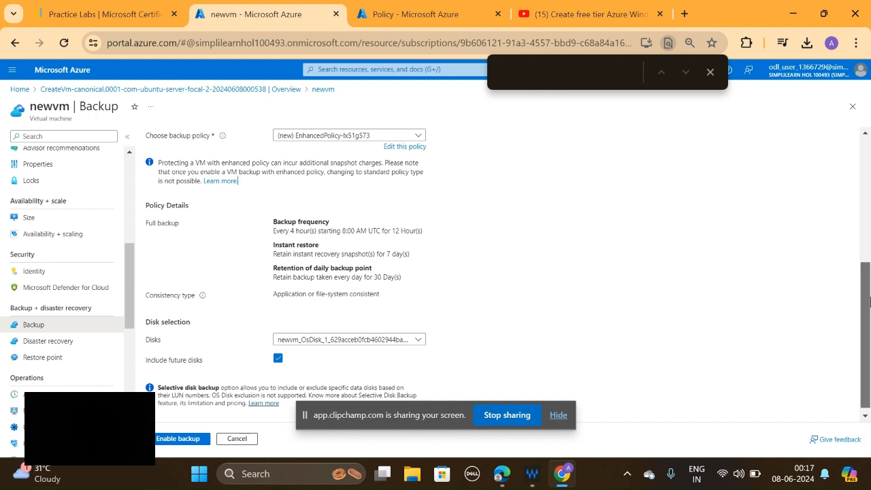
{"action": "scroll", "coordinate": [530, 326], "scroll_direction": "down", "scroll_amount": 1}
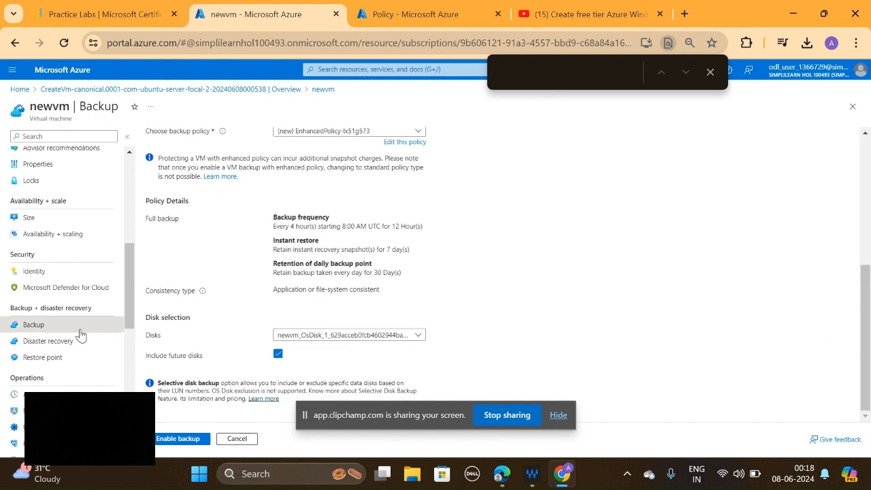
- Open newvm's disaster recovery page, and try enabling auto-shutdown to view its schedule, time zone and notification options
{"action": "left_click", "coordinate": [60, 344]}
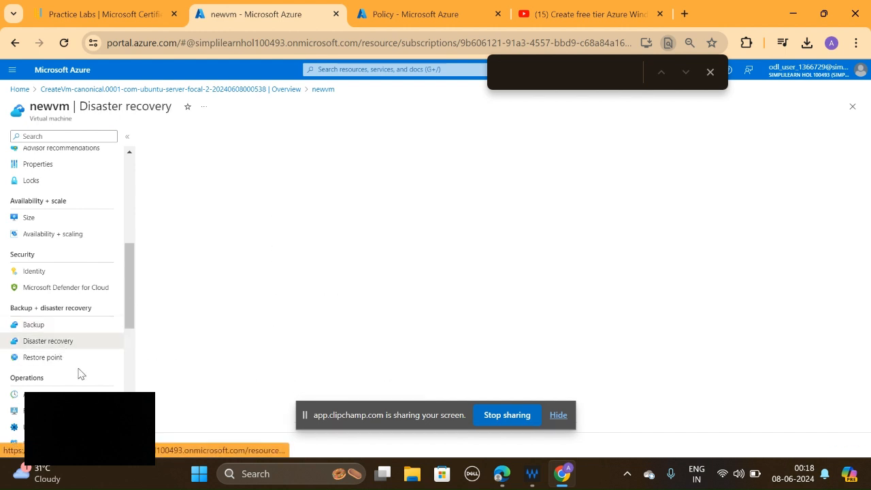
{"action": "left_click_drag", "start_coordinate": [124, 289], "coordinate": [128, 324]}
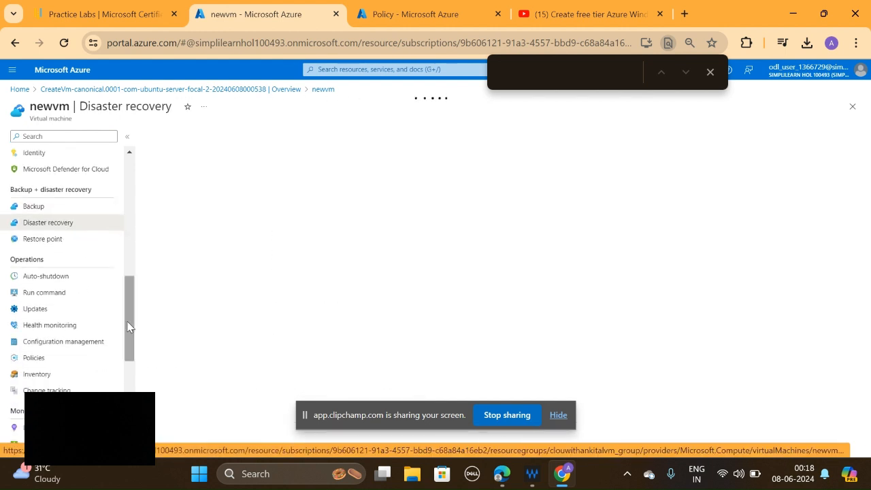
{"action": "left_click", "coordinate": [98, 275]}
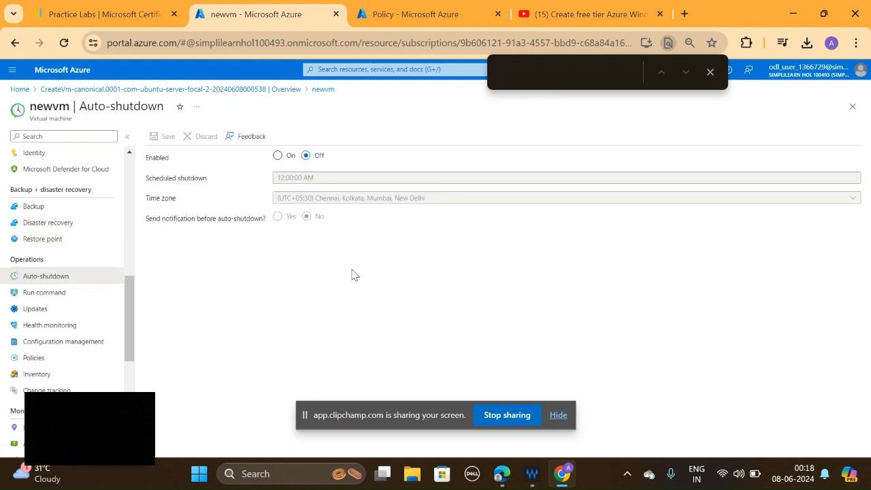
{"action": "left_click", "coordinate": [278, 155]}
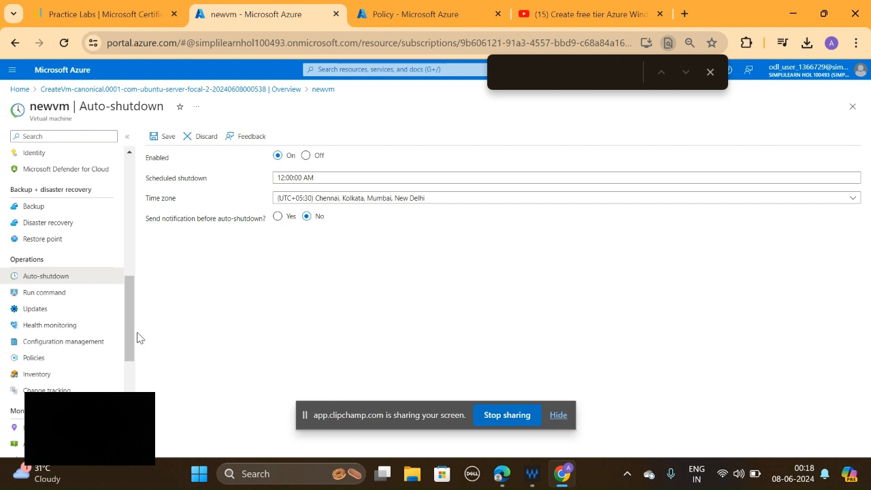
- Discard the unsaved auto-shutdown change and review newvm's guest OS update options
{"action": "left_click", "coordinate": [70, 309]}
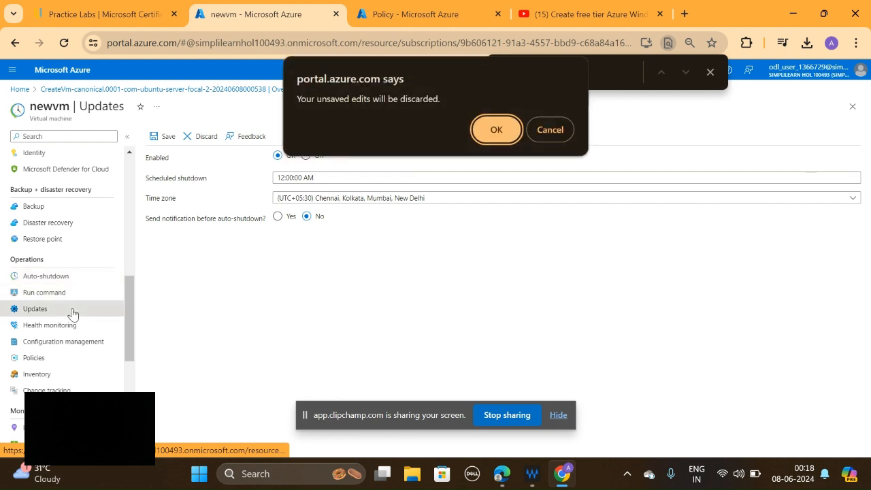
{"action": "left_click", "coordinate": [492, 131]}
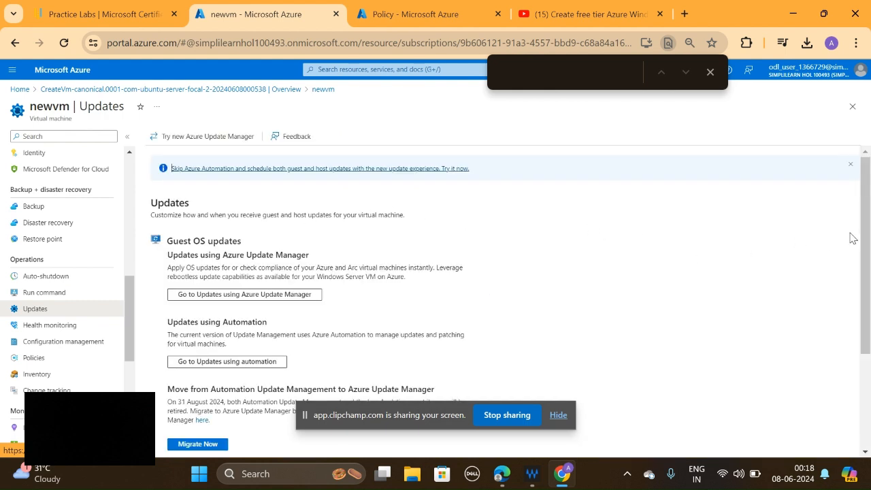
{"action": "scroll", "coordinate": [864, 238], "scroll_direction": "down", "scroll_amount": 1}
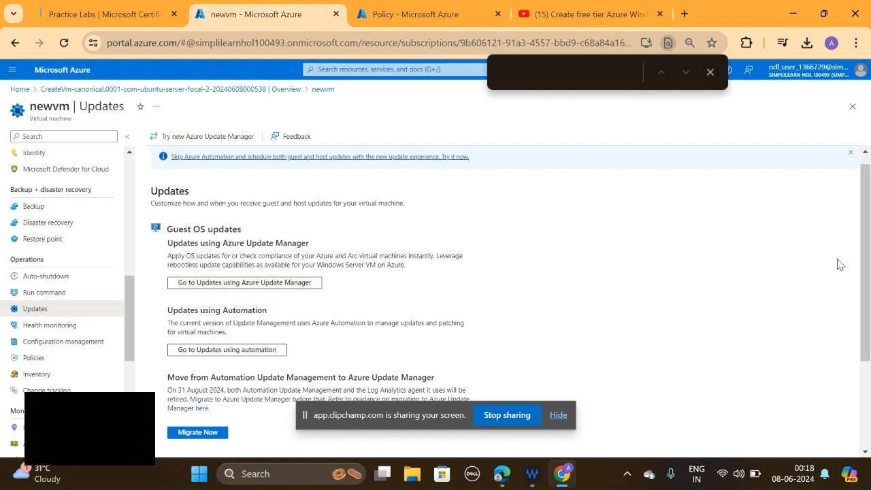
{"action": "scroll", "coordinate": [867, 256], "scroll_direction": "down", "scroll_amount": 1}
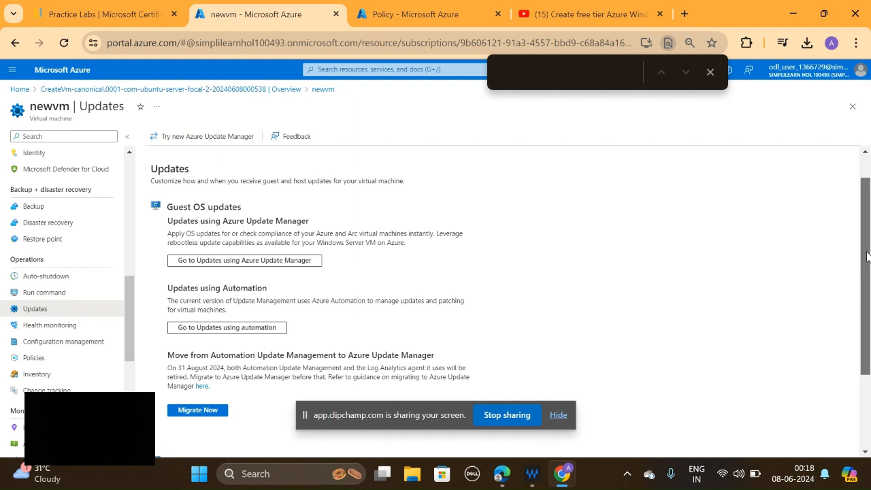
{"action": "left_click_drag", "start_coordinate": [867, 256], "coordinate": [844, 206]}
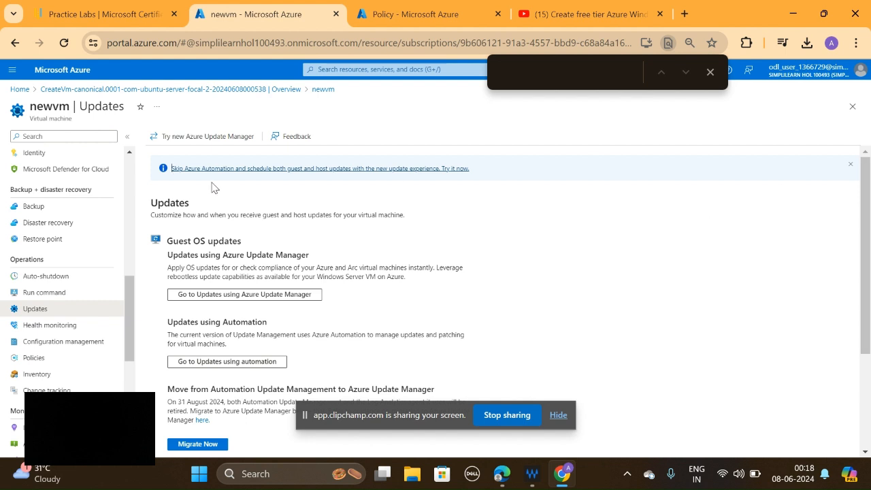
- View newvm's application health monitoring settings and its monitoring insights page
{"action": "left_click_drag", "start_coordinate": [130, 291], "coordinate": [133, 321]}
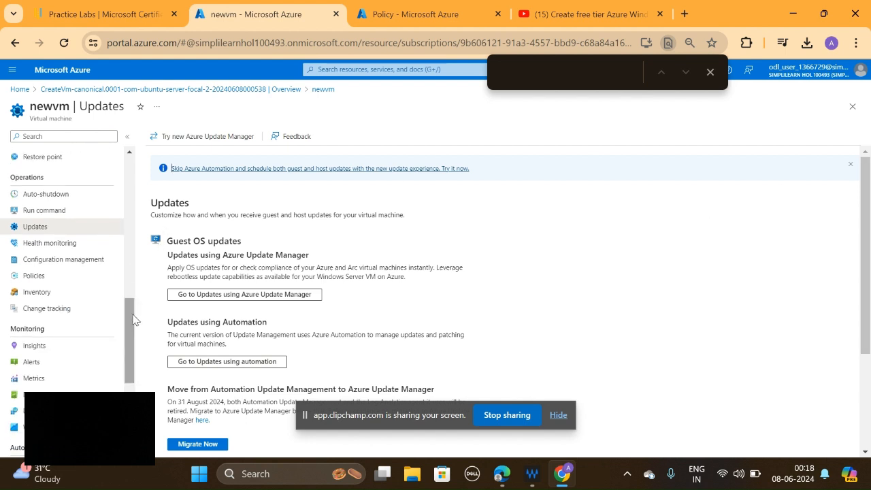
{"action": "left_click", "coordinate": [61, 245]}
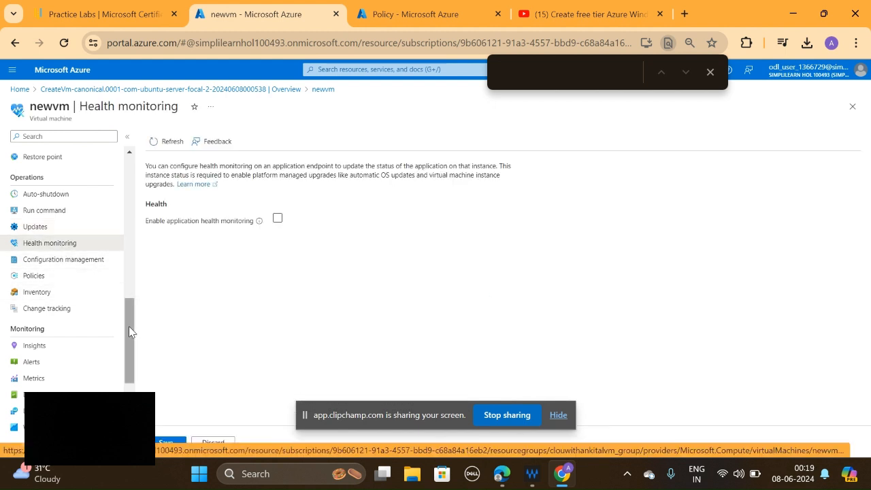
{"action": "scroll", "coordinate": [128, 326], "scroll_direction": "down", "scroll_amount": 3}
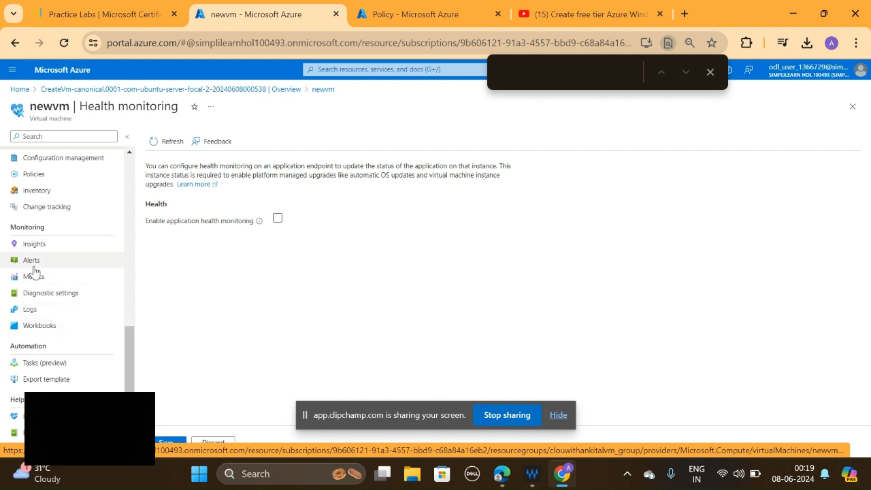
{"action": "left_click", "coordinate": [35, 245]}
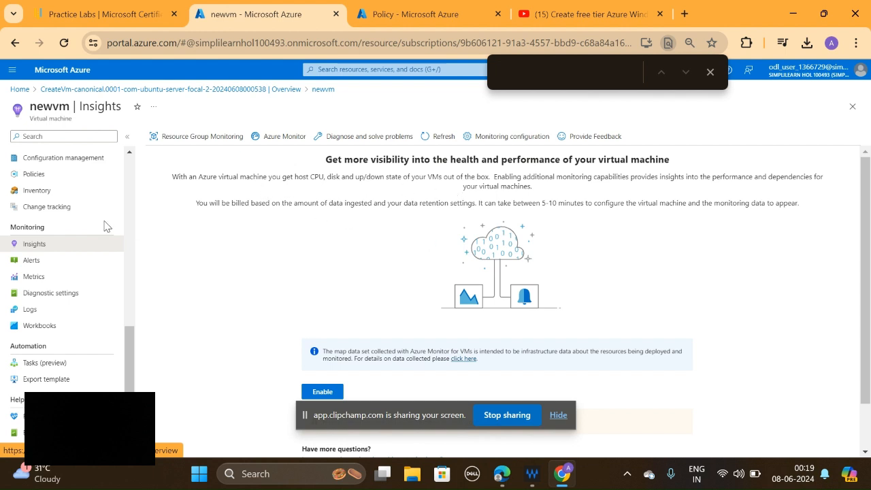
- Review newvm's alerts, metrics, diagnostic settings and logs pages, and look over its remaining automation and help options
{"action": "left_click", "coordinate": [68, 263]}
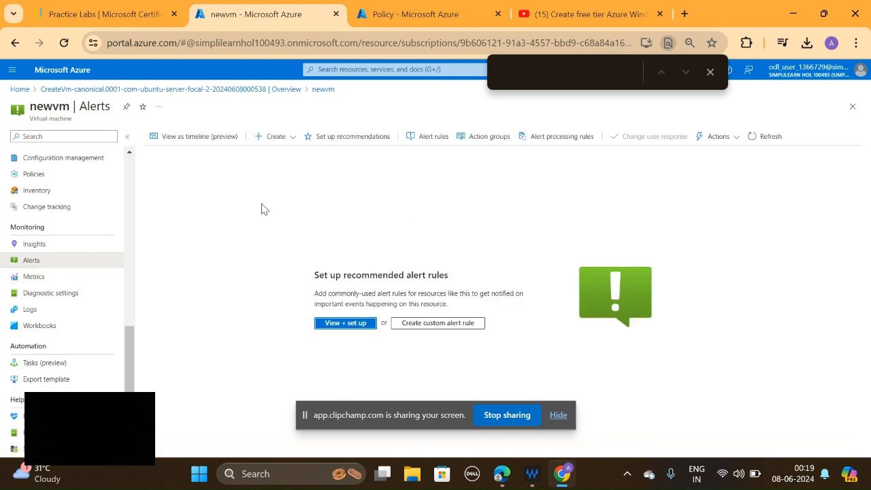
{"action": "left_click", "coordinate": [92, 282]}
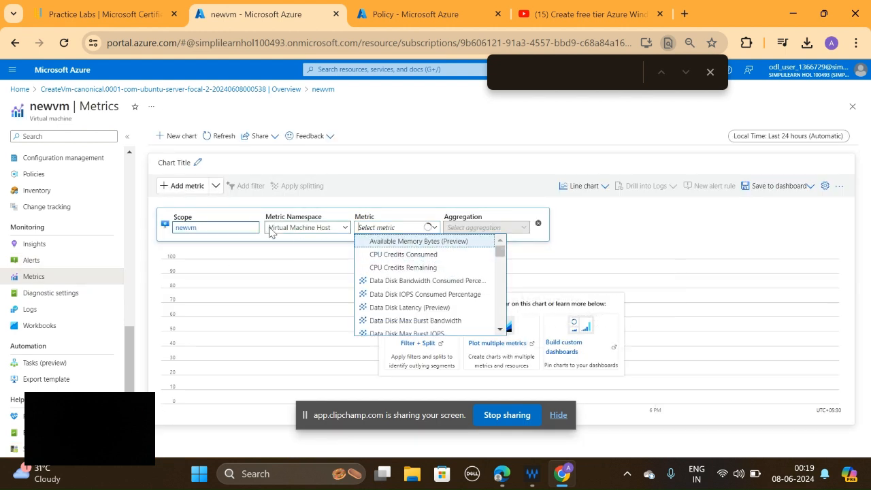
{"action": "left_click", "coordinate": [65, 292]}
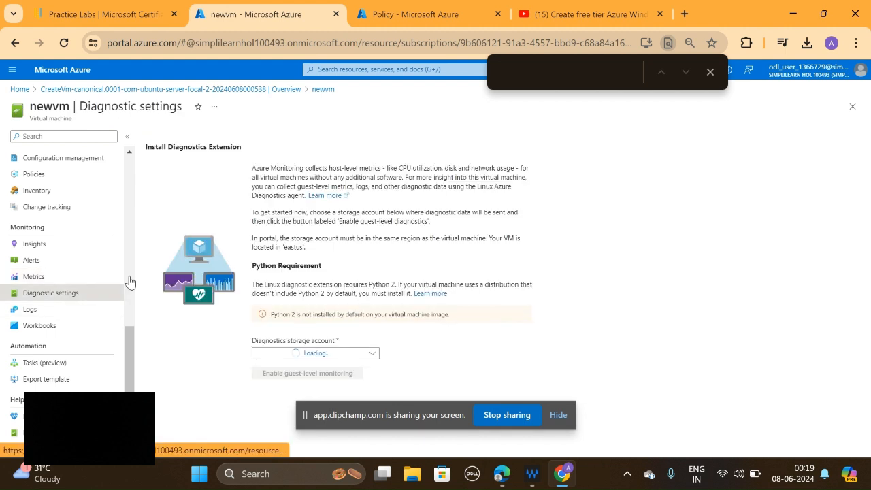
{"action": "left_click", "coordinate": [58, 324]}
{"action": "left_click", "coordinate": [57, 311]}
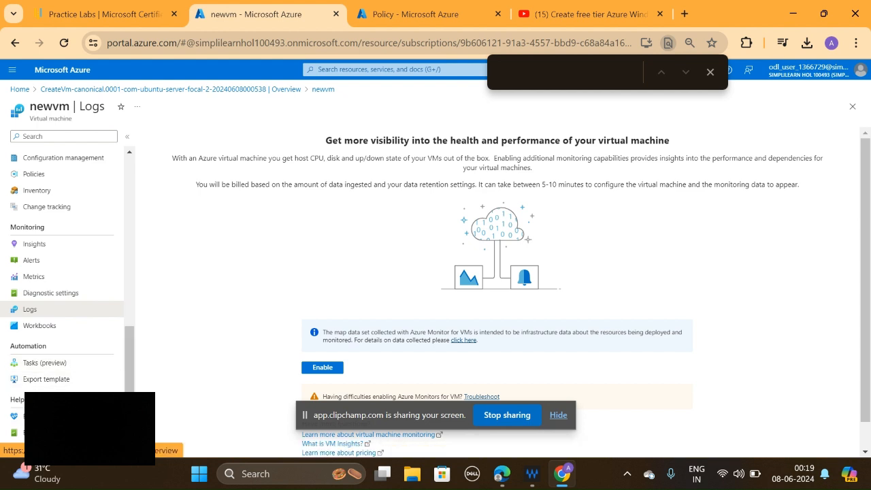
{"action": "scroll", "coordinate": [98, 381], "scroll_direction": "down", "scroll_amount": 2}
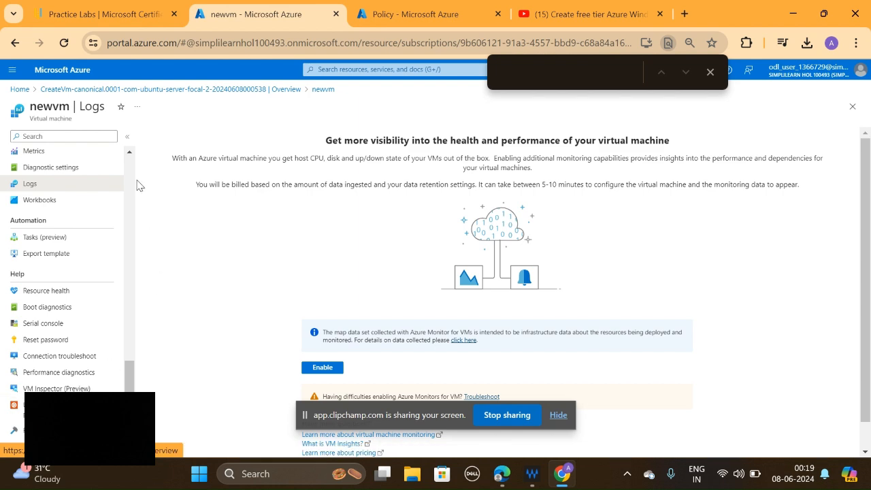
{"action": "left_click", "coordinate": [128, 159]}
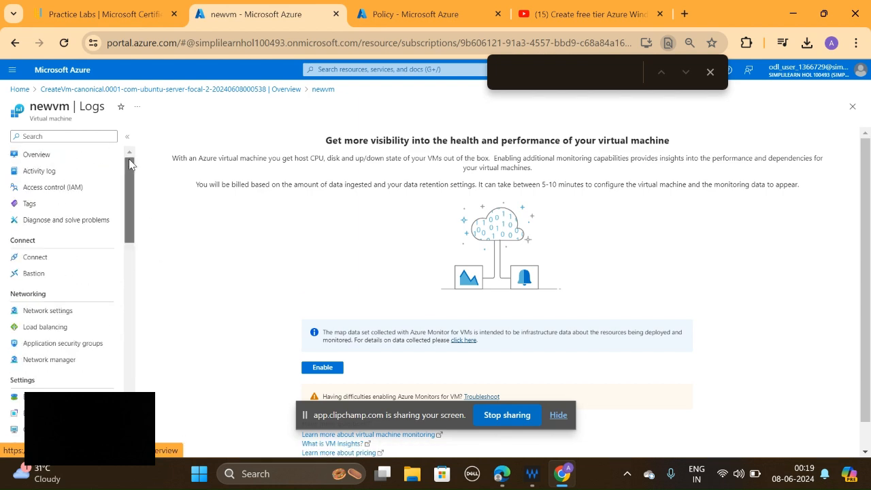
{"action": "left_click_drag", "start_coordinate": [129, 159], "coordinate": [128, 363]}
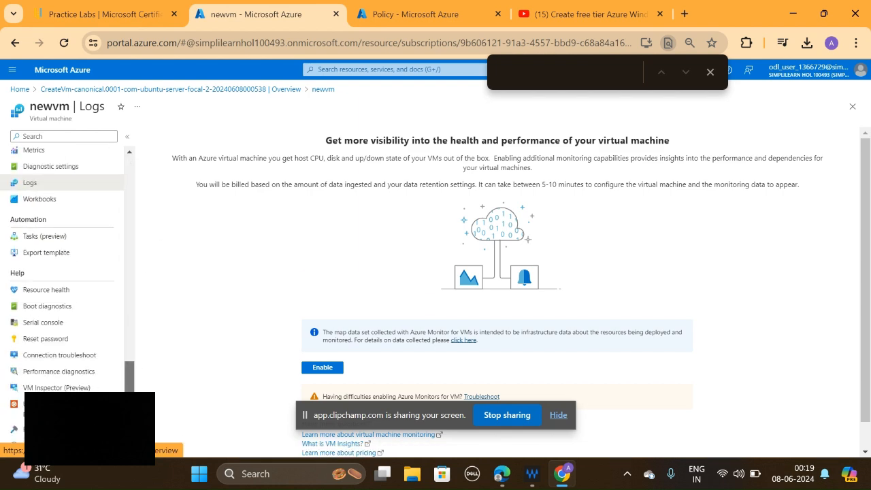
{"action": "scroll", "coordinate": [102, 272], "scroll_direction": "up", "scroll_amount": 10}
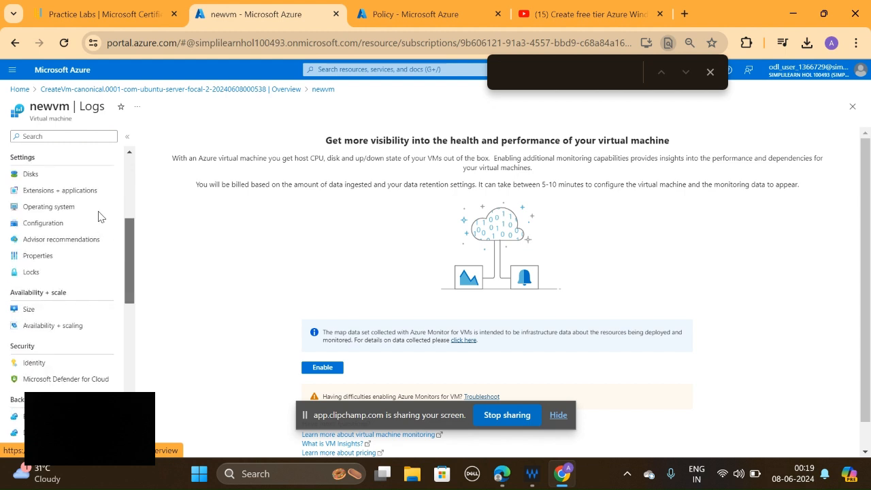
- Reopen the newvm resource from its deployment overview and open its connection options page
{"action": "left_click", "coordinate": [194, 91]}
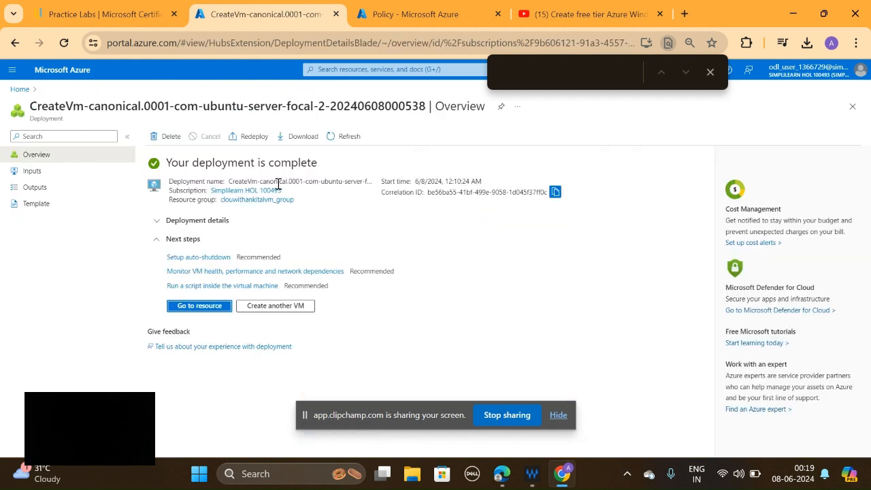
{"action": "left_click", "coordinate": [199, 306]}
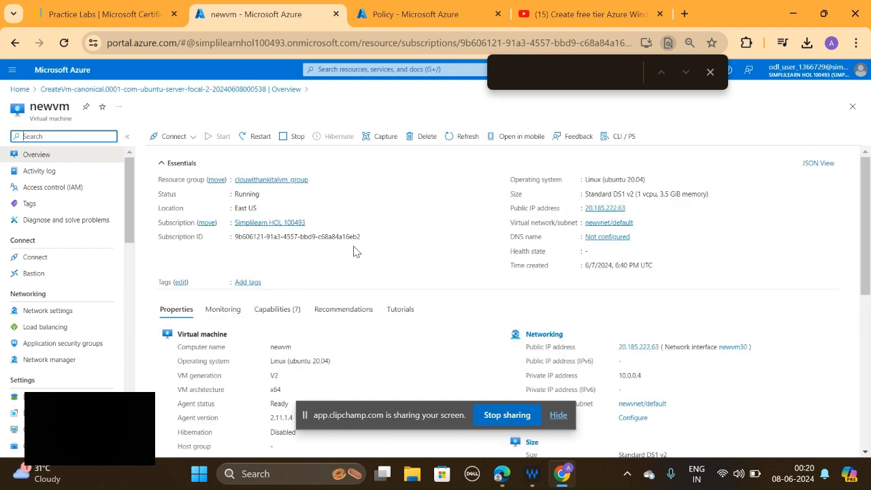
{"action": "left_click", "coordinate": [184, 136]}
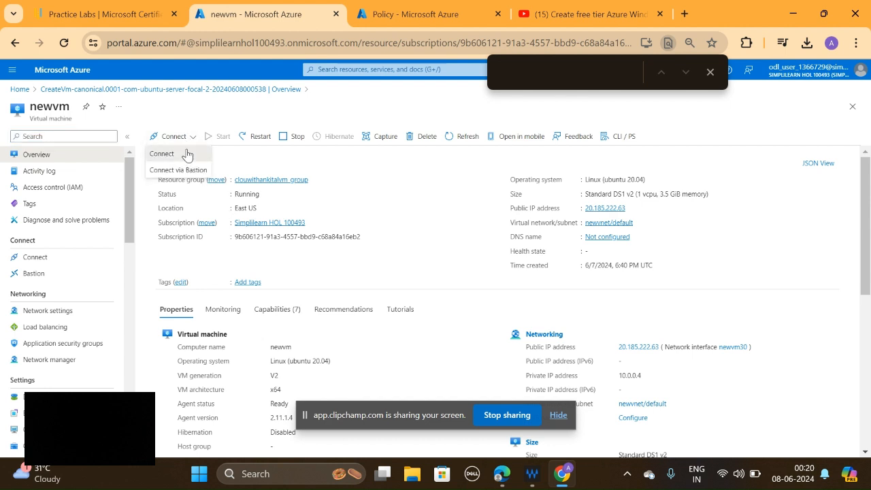
{"action": "left_click", "coordinate": [187, 154]}
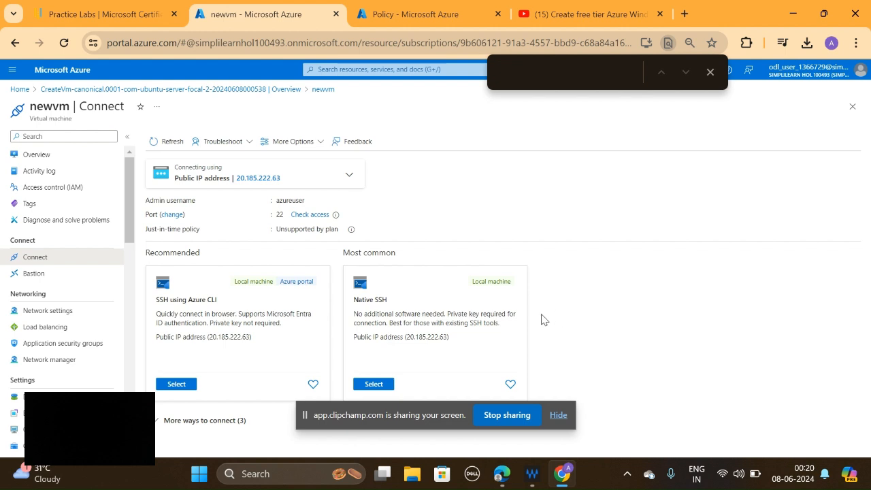
- Search Windows for the PuTTY app and return to newvm's connection page in the browser
{"action": "left_click", "coordinate": [272, 474]}
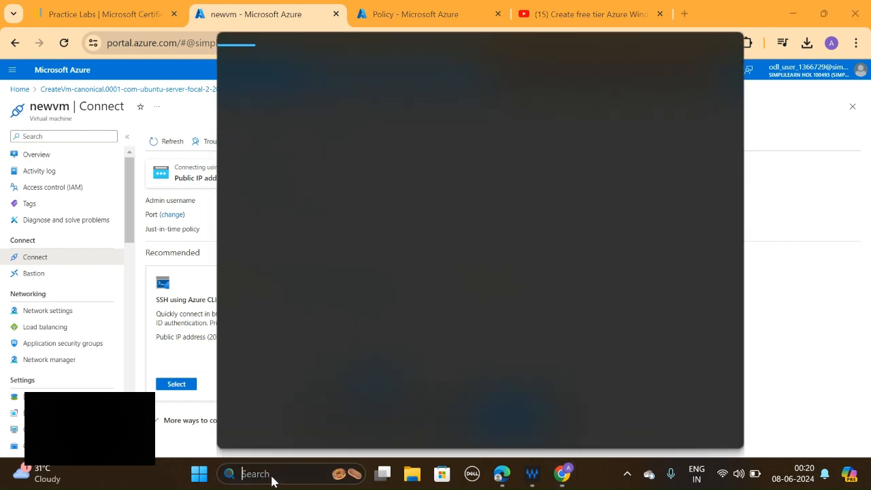
{"action": "type", "text": "pu"}
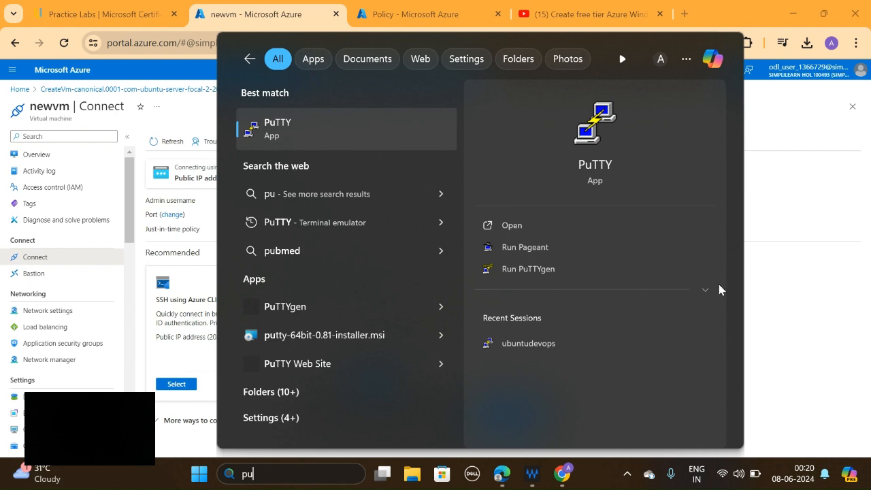
{"action": "left_click", "coordinate": [603, 230]}
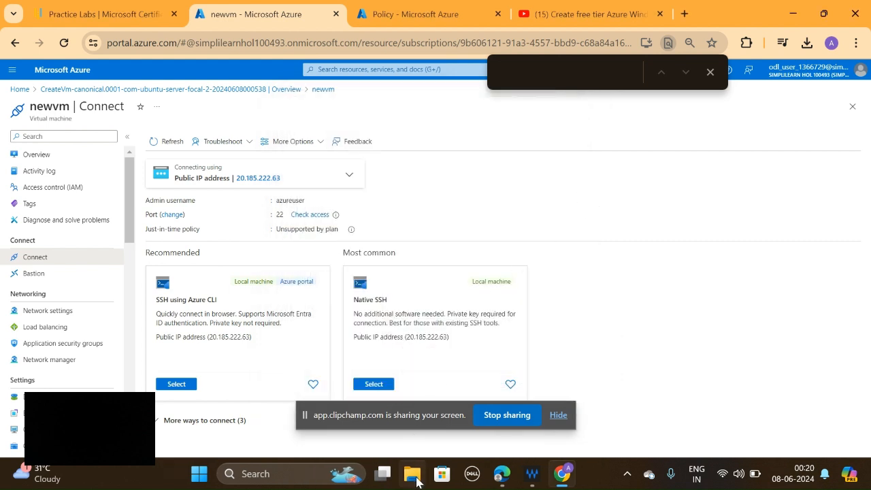
{"action": "left_click", "coordinate": [610, 203]}
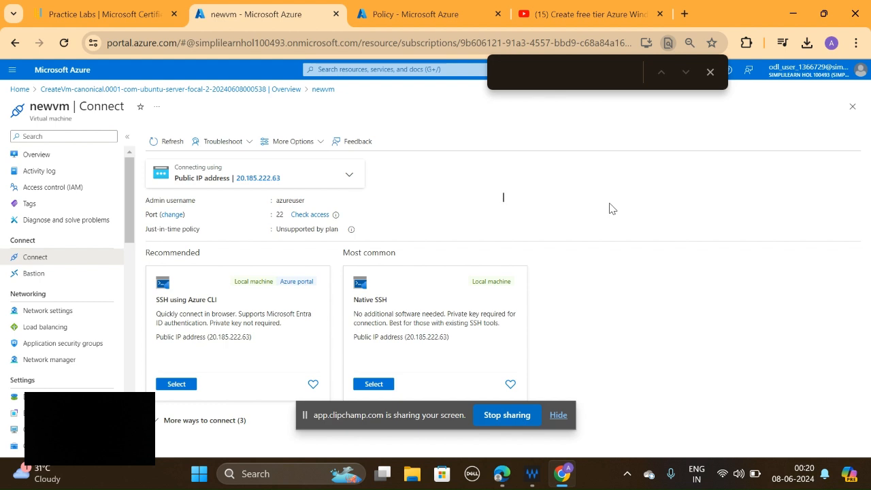